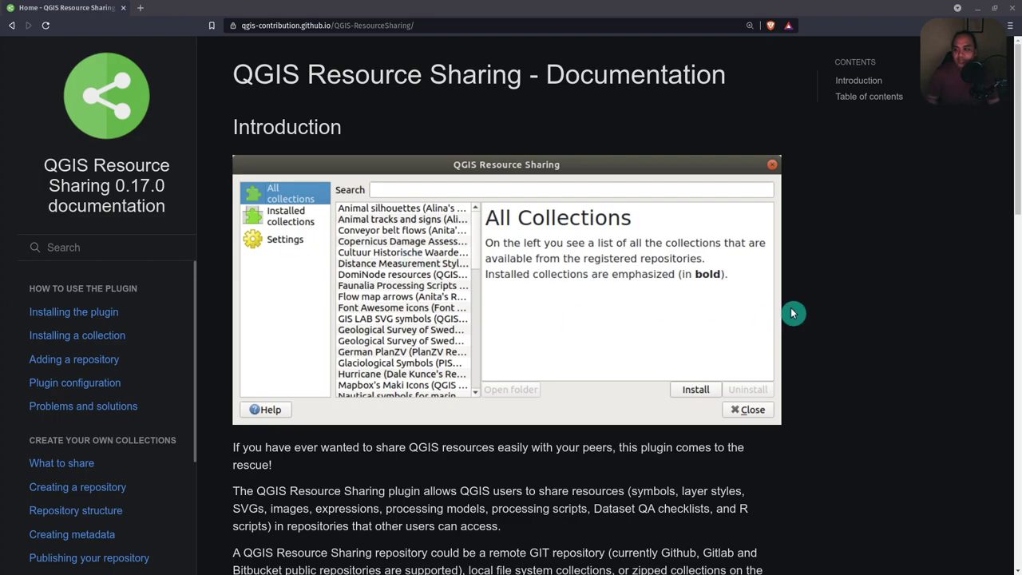
Step: Scroll down to the Resource Sharing documentation's table of contents and back up
{"action": "scroll", "coordinate": [808, 295], "scroll_direction": "down", "scroll_amount": 6}
{"action": "scroll", "coordinate": [830, 332], "scroll_direction": "down", "scroll_amount": 8}
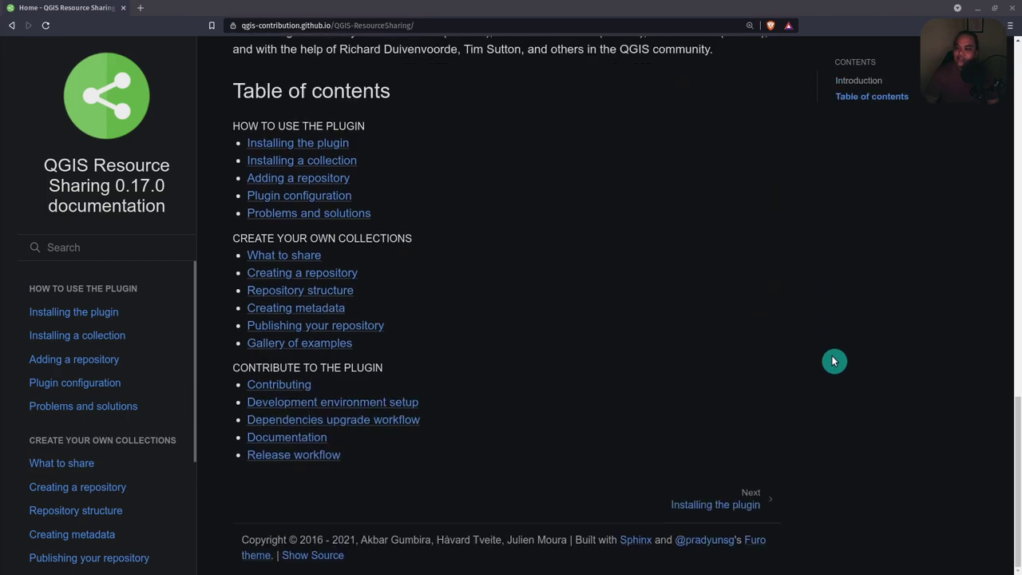
{"action": "scroll", "coordinate": [826, 351], "scroll_direction": "up", "scroll_amount": 3}
{"action": "scroll", "coordinate": [819, 346], "scroll_direction": "up", "scroll_amount": 11}
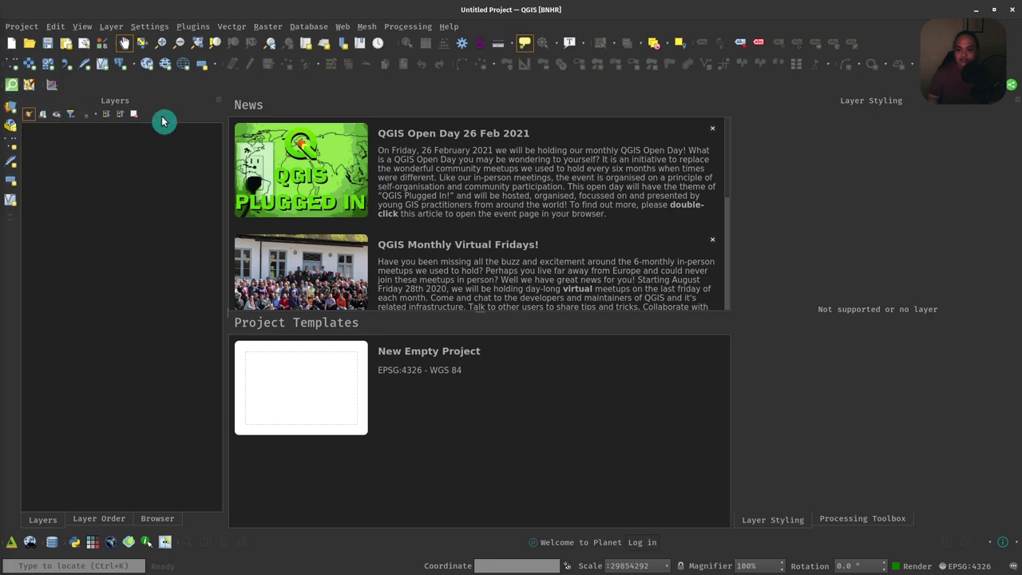
Step: Start a New Empty Project from the QGIS welcome page templates
{"action": "left_click", "coordinate": [11, 43]}
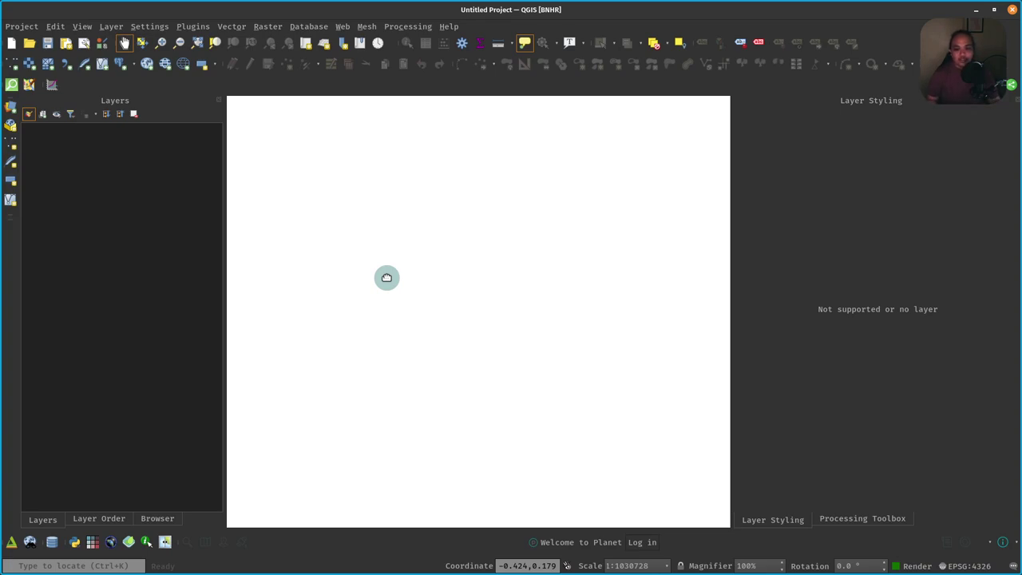
Step: Find and select the QGIS Resource Sharing plugin in the plugin manager by searching 'reso'
{"action": "left_click", "coordinate": [192, 27]}
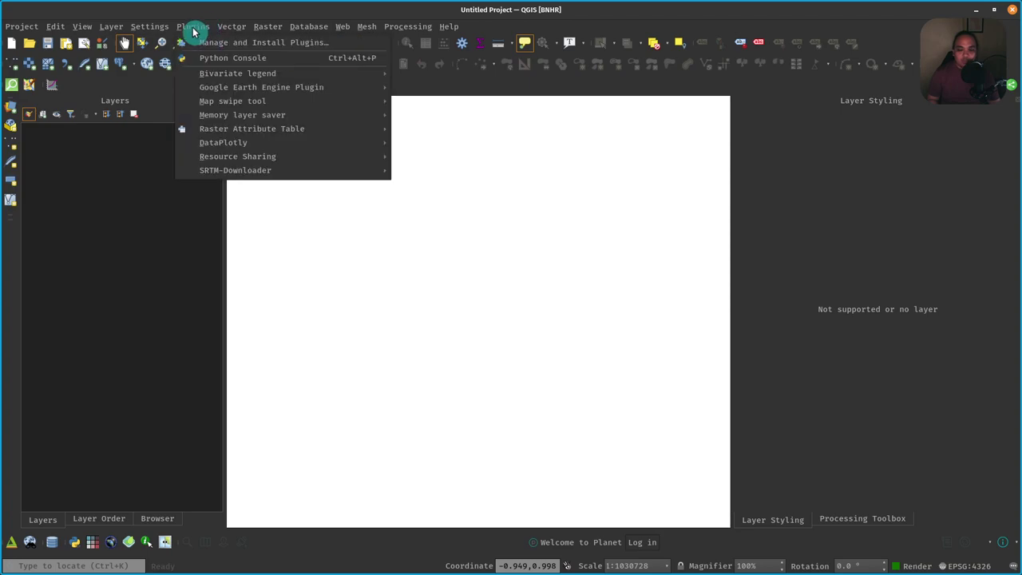
{"action": "left_click", "coordinate": [222, 44]}
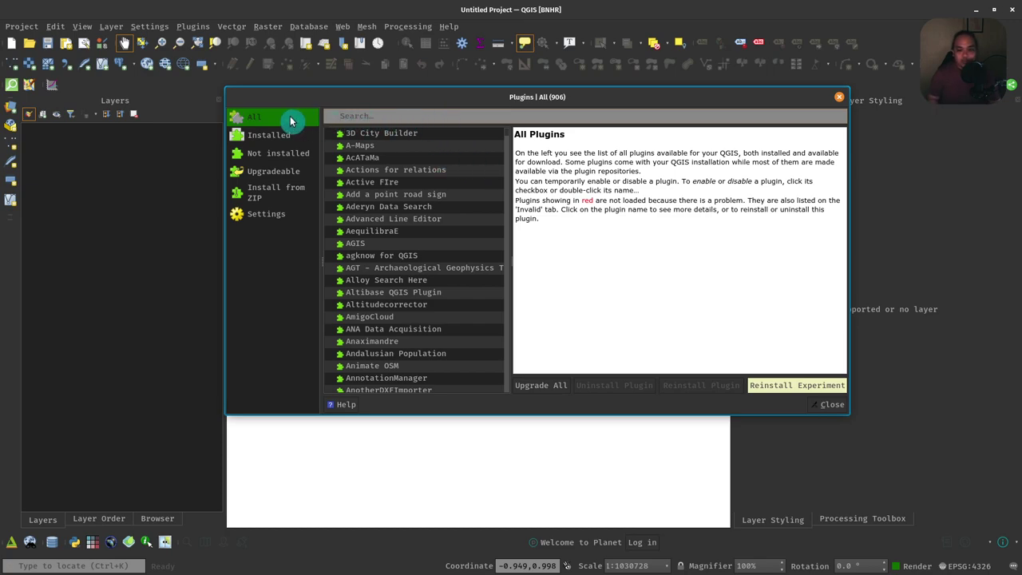
{"action": "left_click", "coordinate": [374, 118]}
{"action": "type", "text": "resource sharing"}
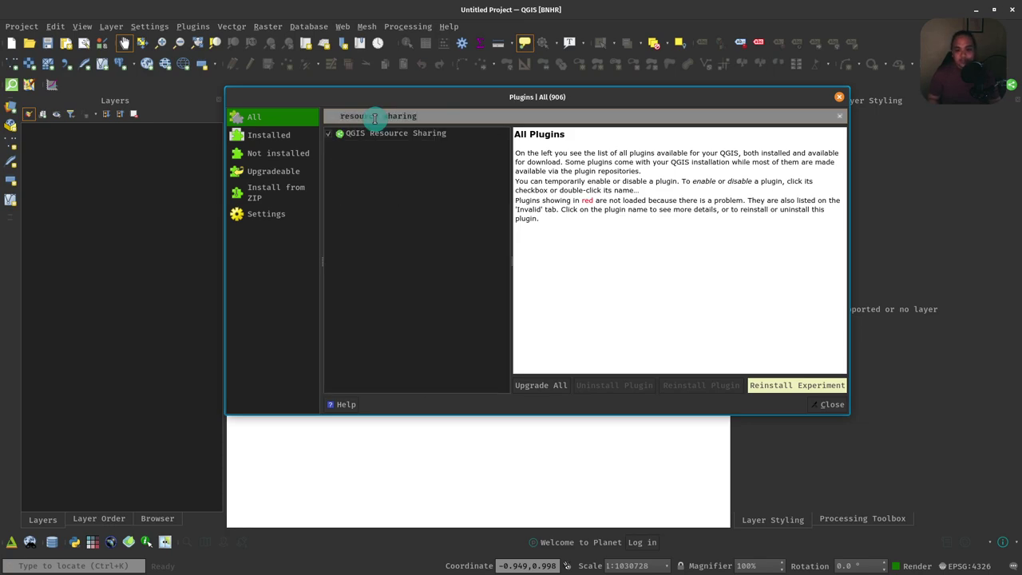
{"action": "left_click", "coordinate": [406, 135]}
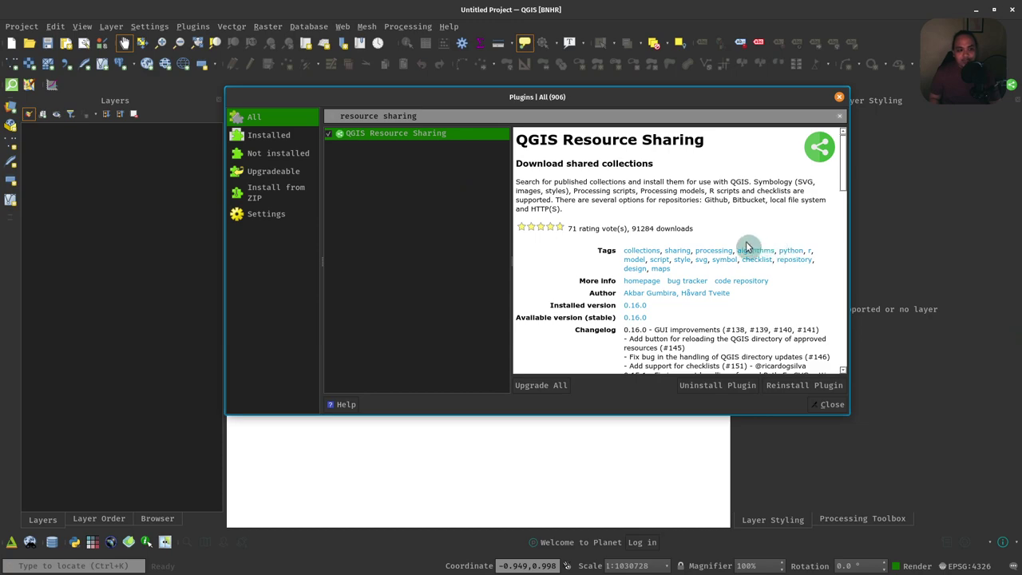
Step: Uninstall the QGIS Resource Sharing plugin, confirming the removal
{"action": "left_click", "coordinate": [805, 389]}
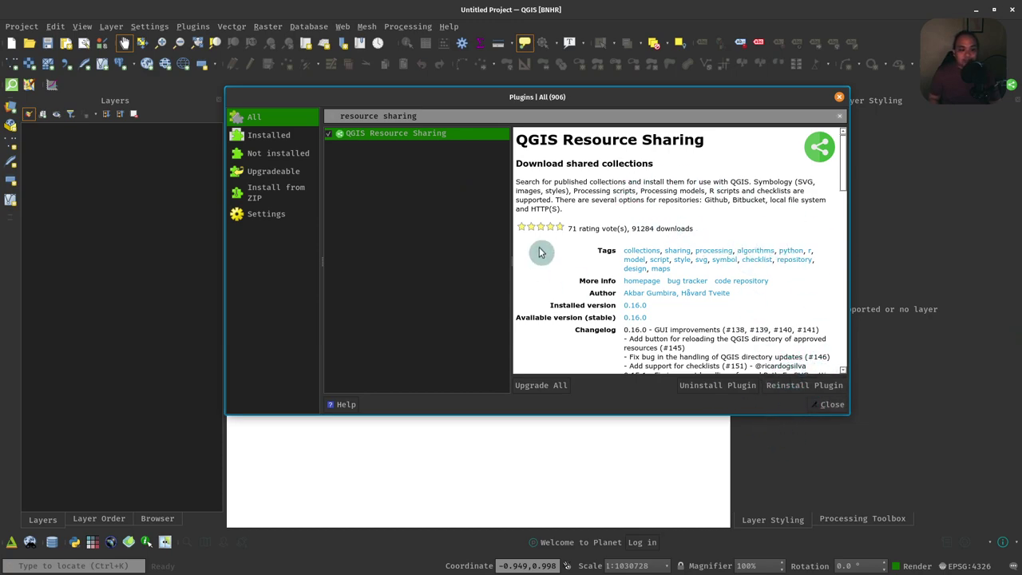
{"action": "left_click", "coordinate": [787, 392]}
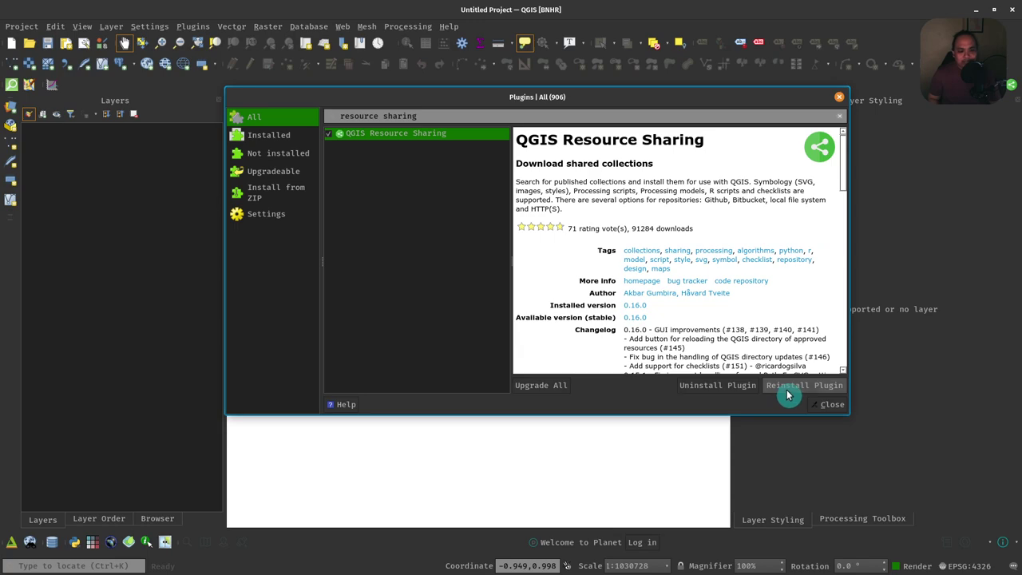
{"action": "left_click", "coordinate": [711, 385]}
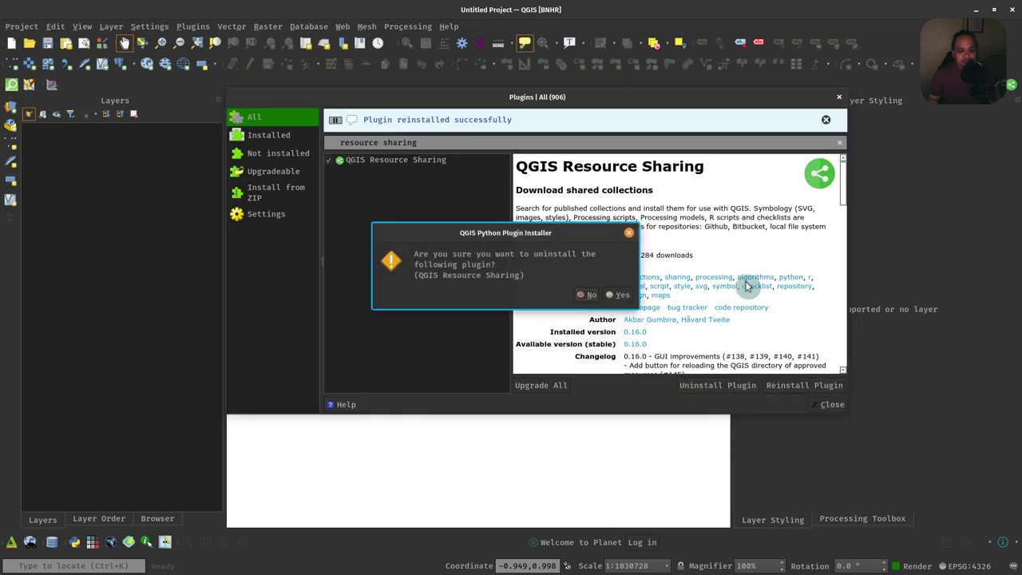
{"action": "left_click", "coordinate": [619, 294]}
{"action": "left_click", "coordinate": [825, 120]}
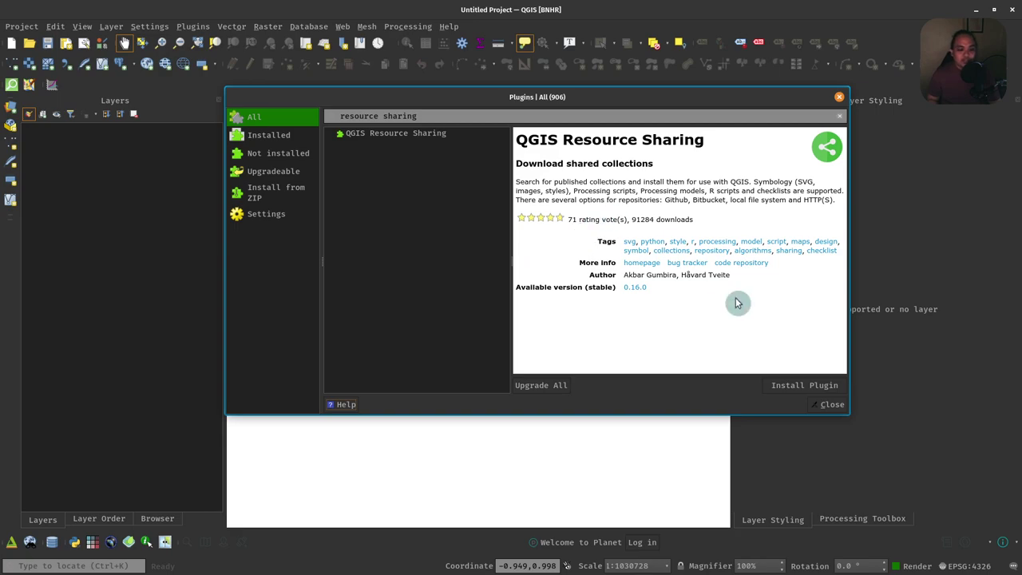
Step: Reinstall the QGIS Resource Sharing plugin (version 0.16.0) and close the plugin manager
{"action": "left_click", "coordinate": [789, 388]}
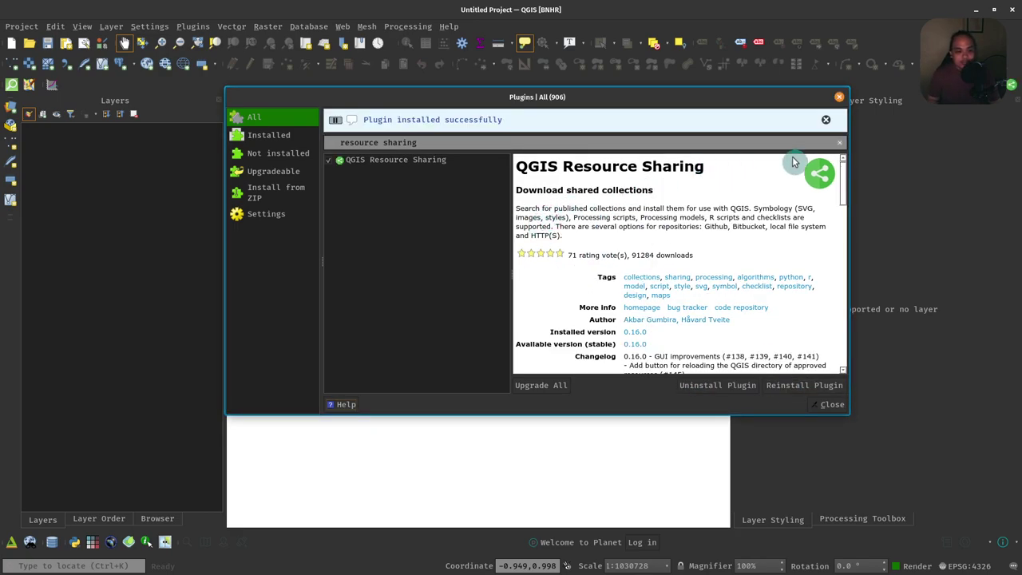
{"action": "left_click", "coordinate": [825, 120]}
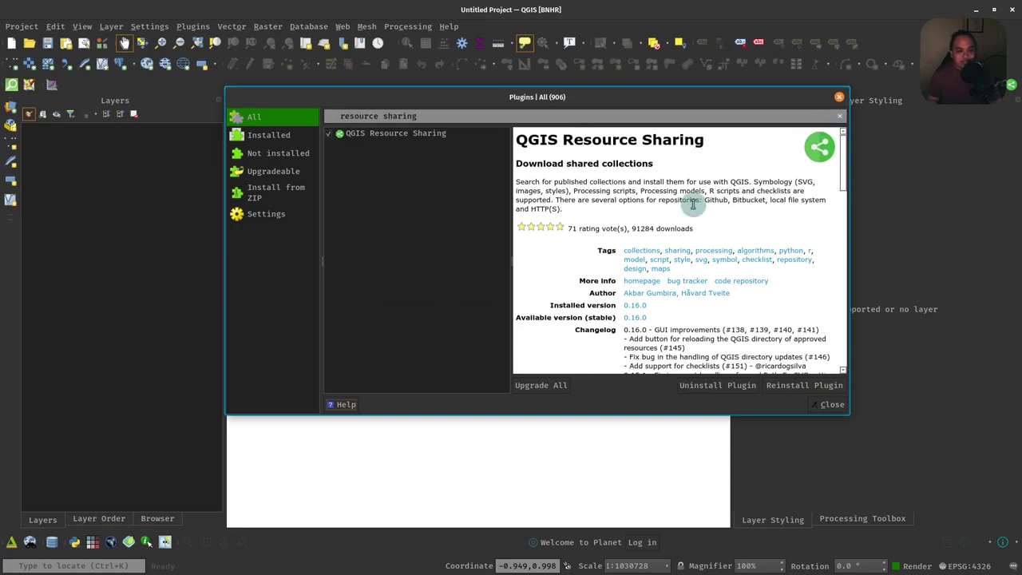
{"action": "left_click", "coordinate": [832, 406]}
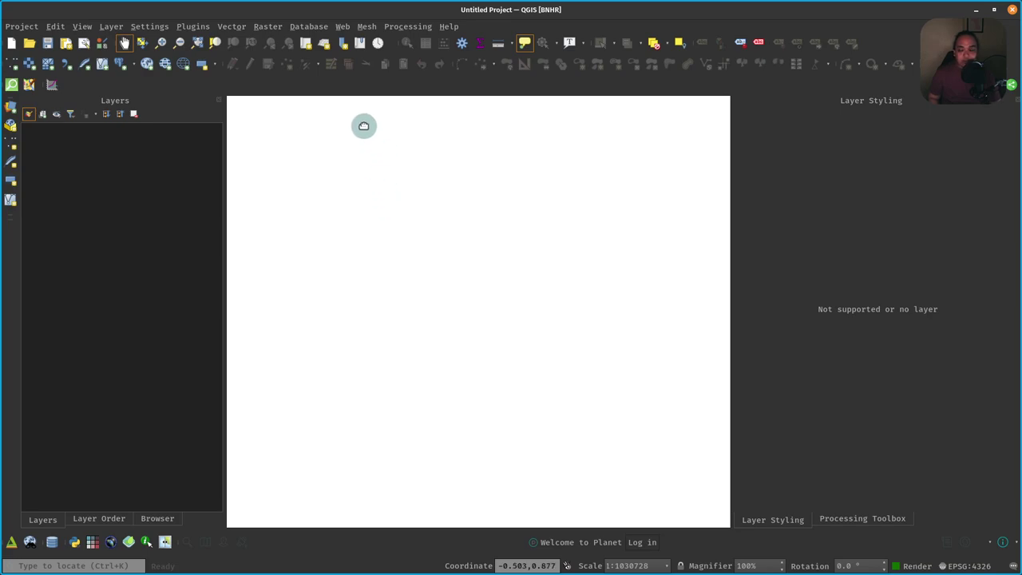
{"action": "left_click", "coordinate": [194, 28]}
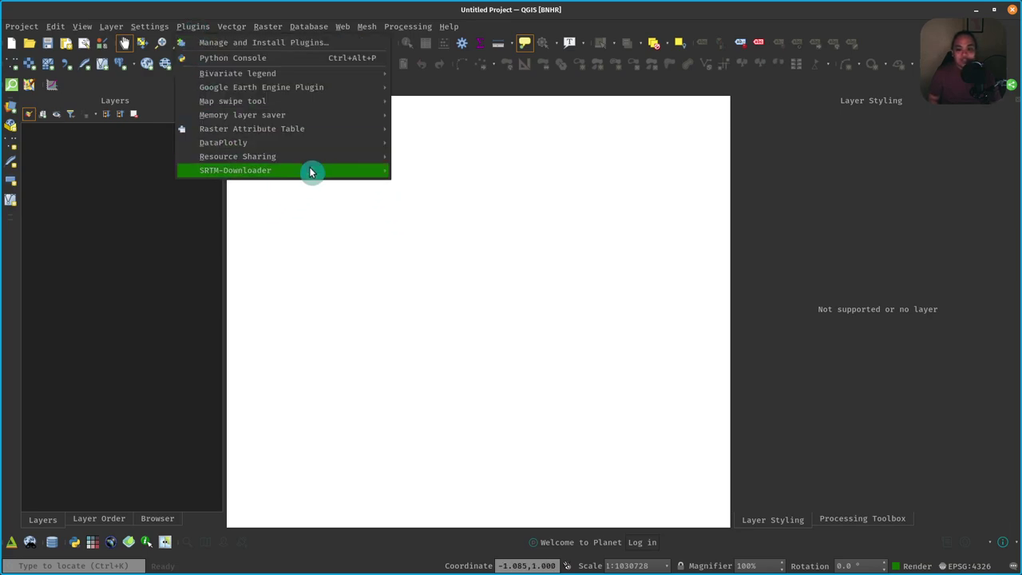
{"action": "mouse_move", "coordinate": [311, 162]}
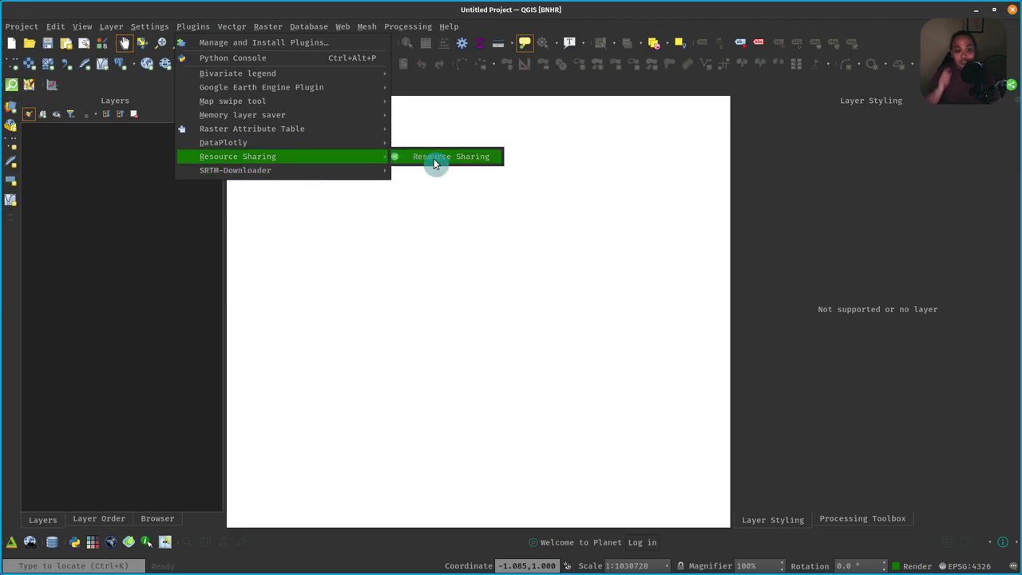
{"action": "left_click", "coordinate": [461, 321]}
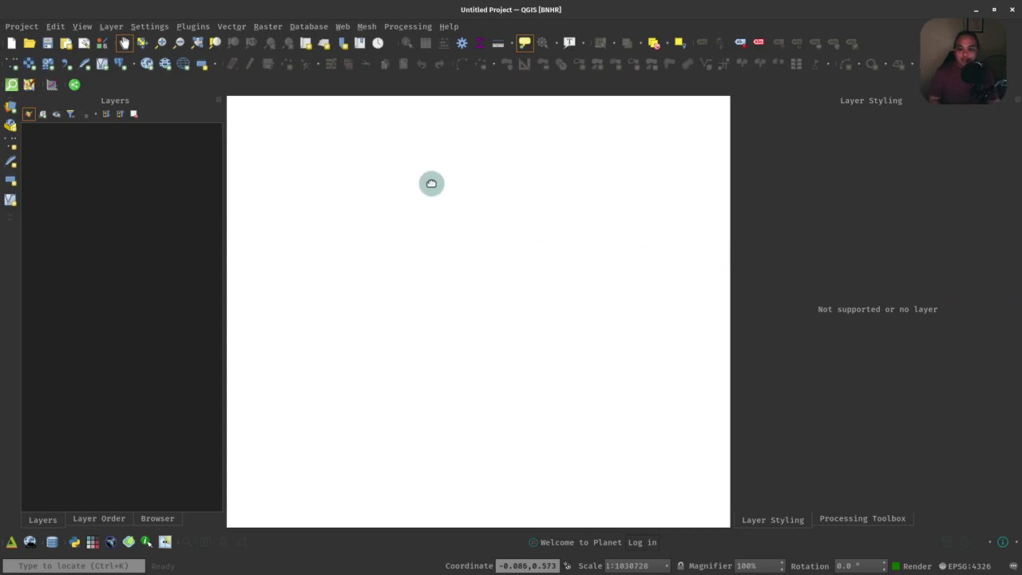
{"action": "left_click", "coordinate": [192, 26]}
{"action": "mouse_move", "coordinate": [298, 163]}
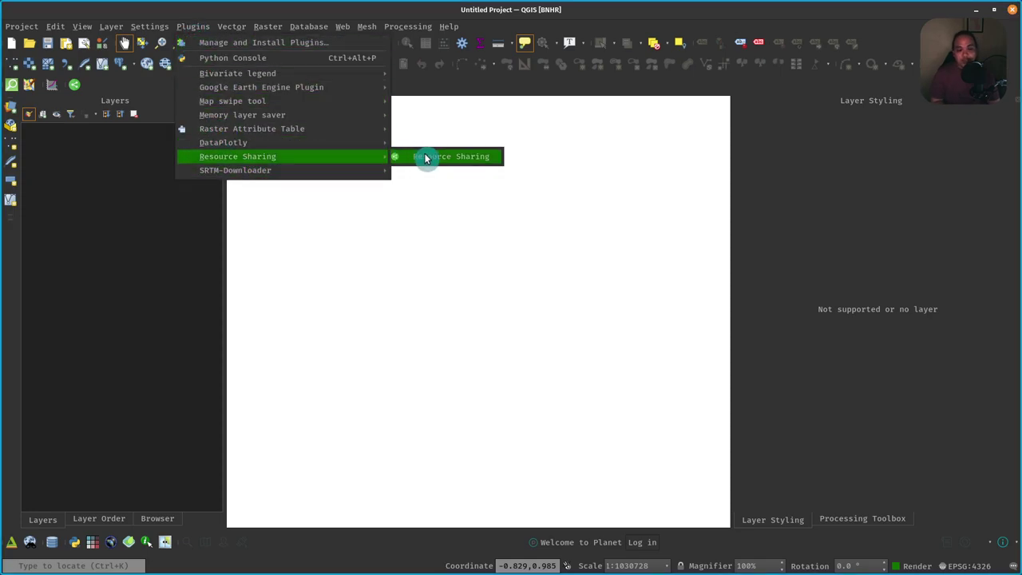
{"action": "left_click", "coordinate": [474, 313]}
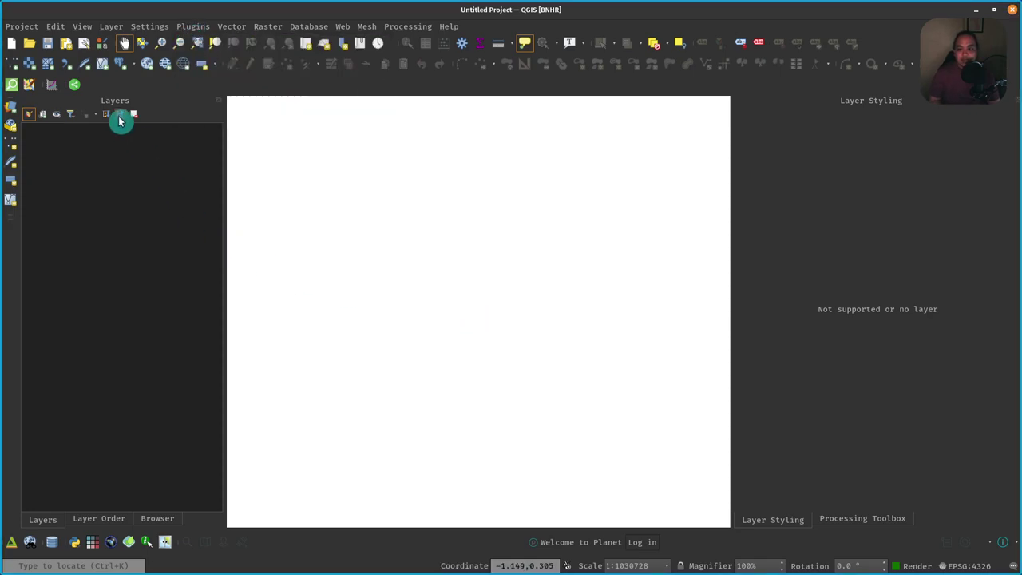
Step: Open and enlarge the Resource Sharing window, then list installed collections, showing Animal silhouettes
{"action": "left_click", "coordinate": [75, 88]}
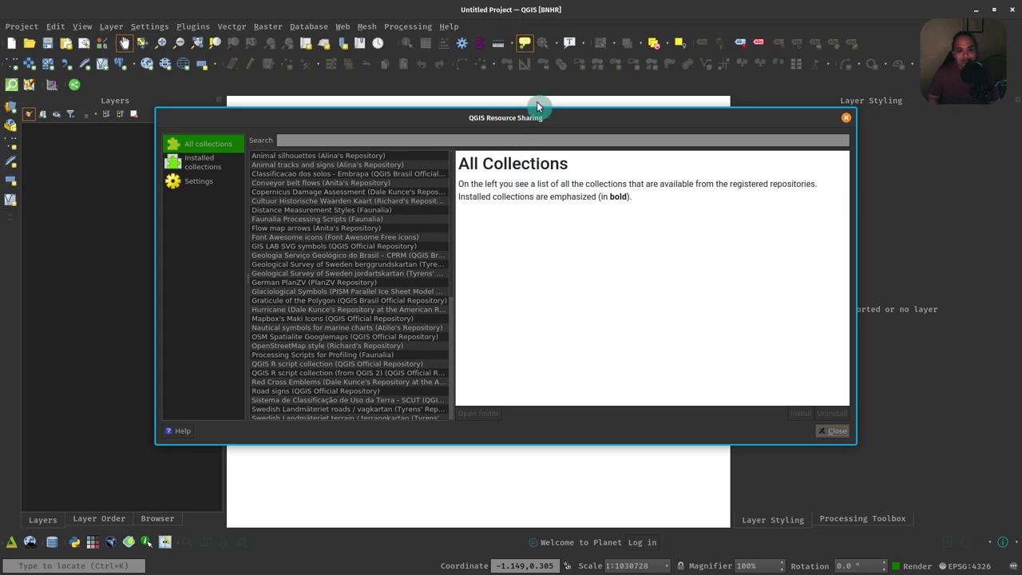
{"action": "left_click_drag", "start_coordinate": [542, 109], "coordinate": [543, 71]}
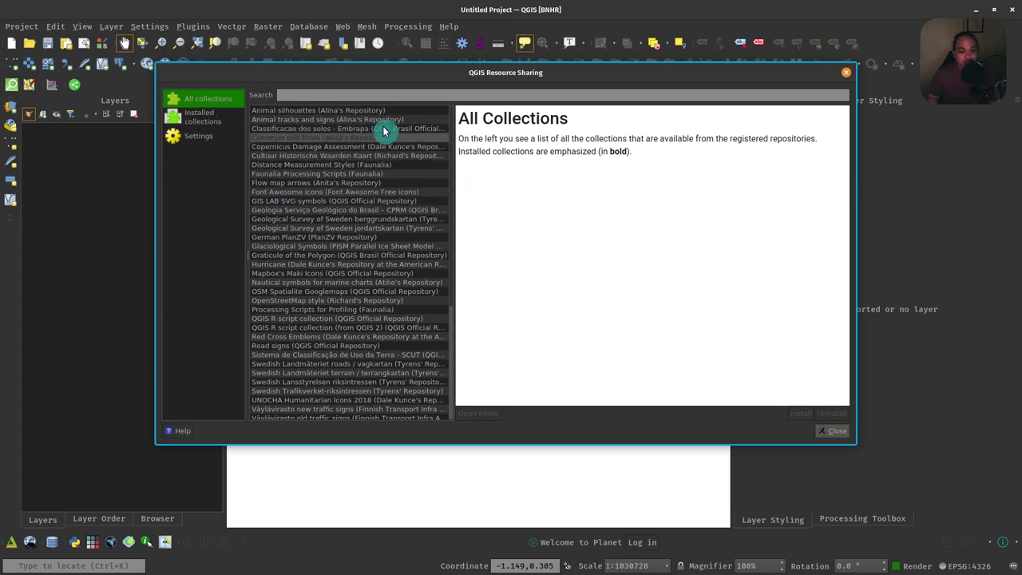
{"action": "left_click_drag", "start_coordinate": [454, 246], "coordinate": [488, 243]}
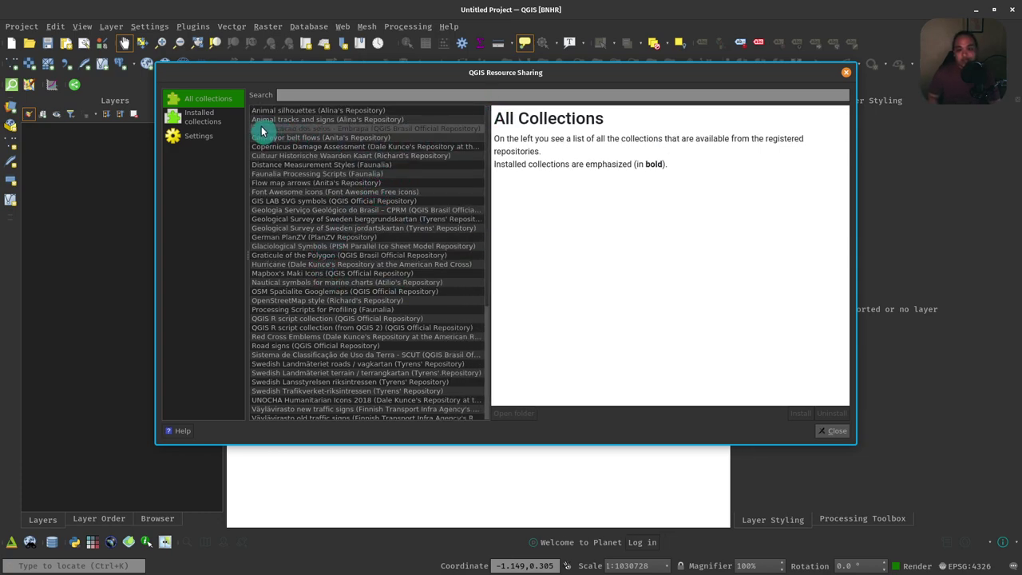
{"action": "left_click", "coordinate": [222, 123]}
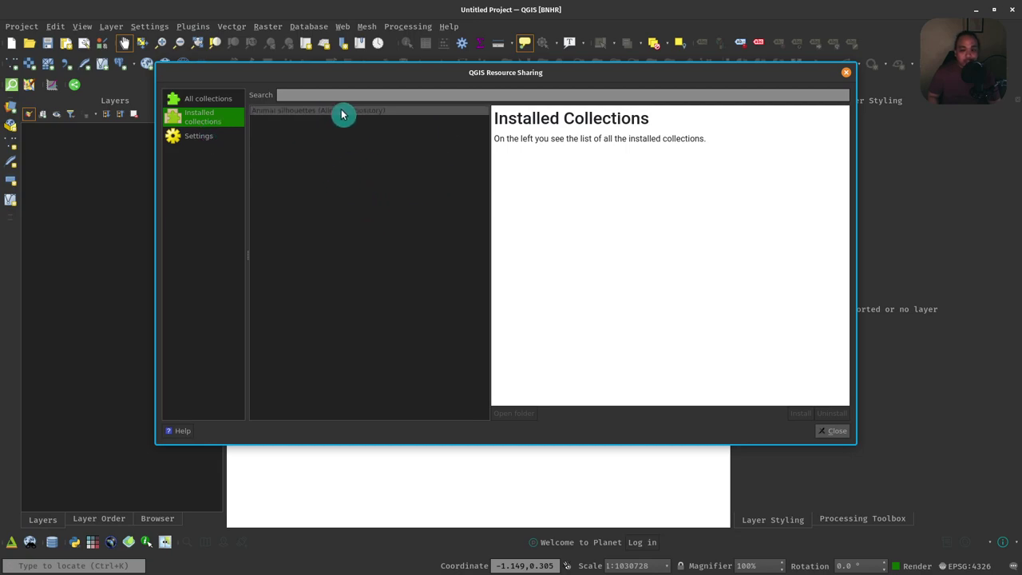
Step: Show the Settings page listing repositories such as QGIS Official Repository and Font Awesome Free icons
{"action": "left_click", "coordinate": [199, 138]}
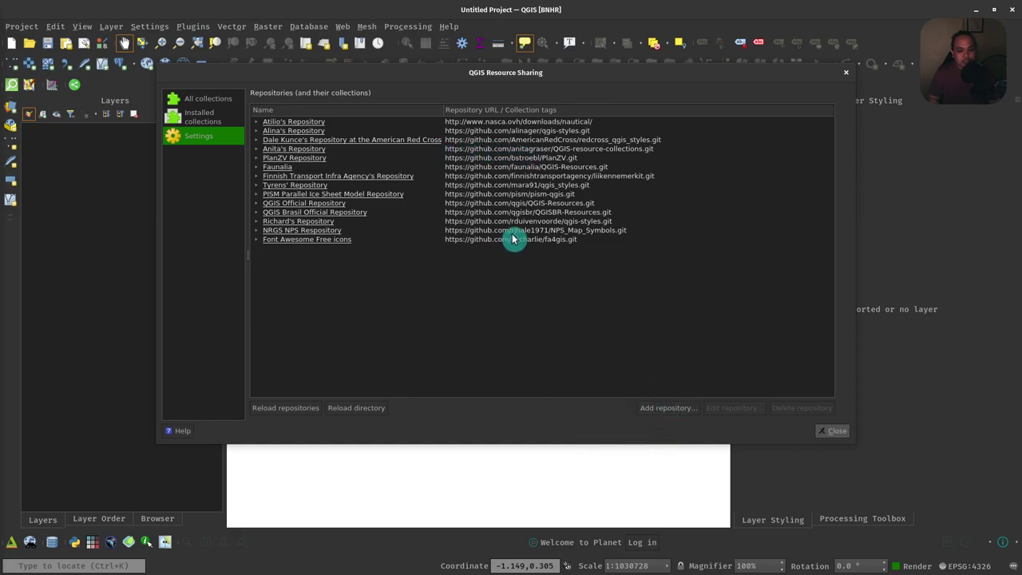
{"action": "left_click", "coordinate": [658, 408]}
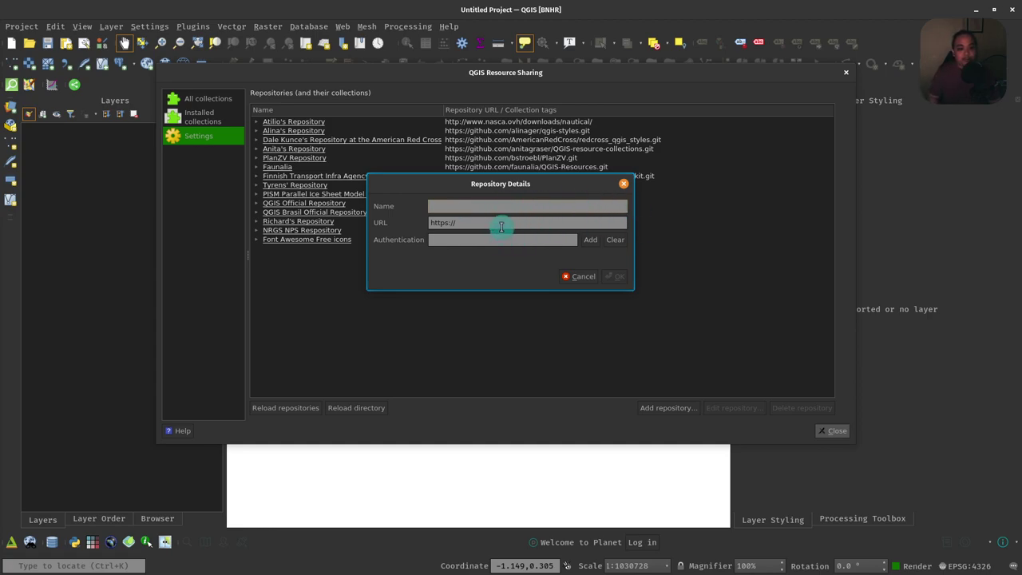
{"action": "left_click", "coordinate": [623, 184]}
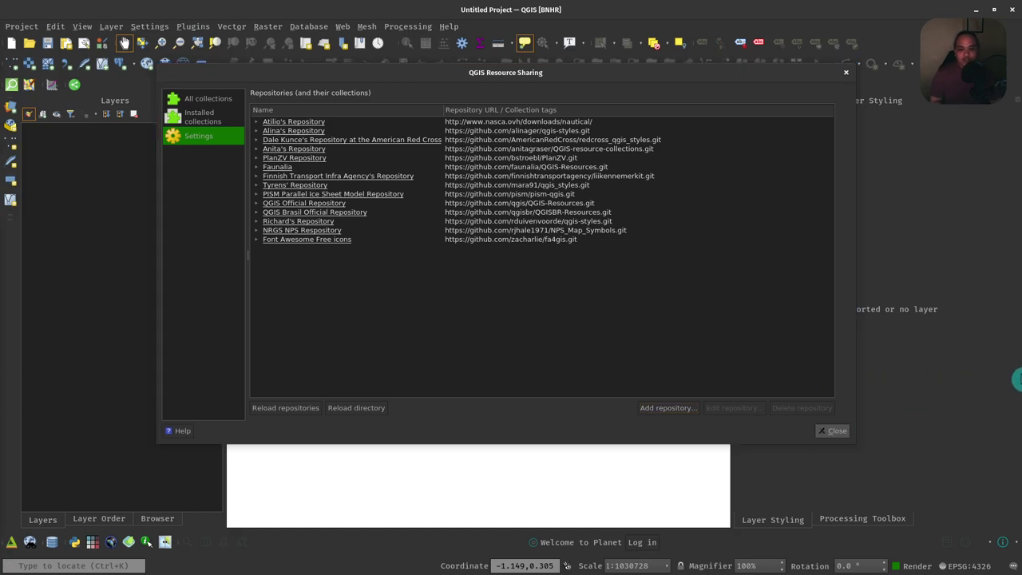
{"action": "left_click", "coordinate": [175, 123]}
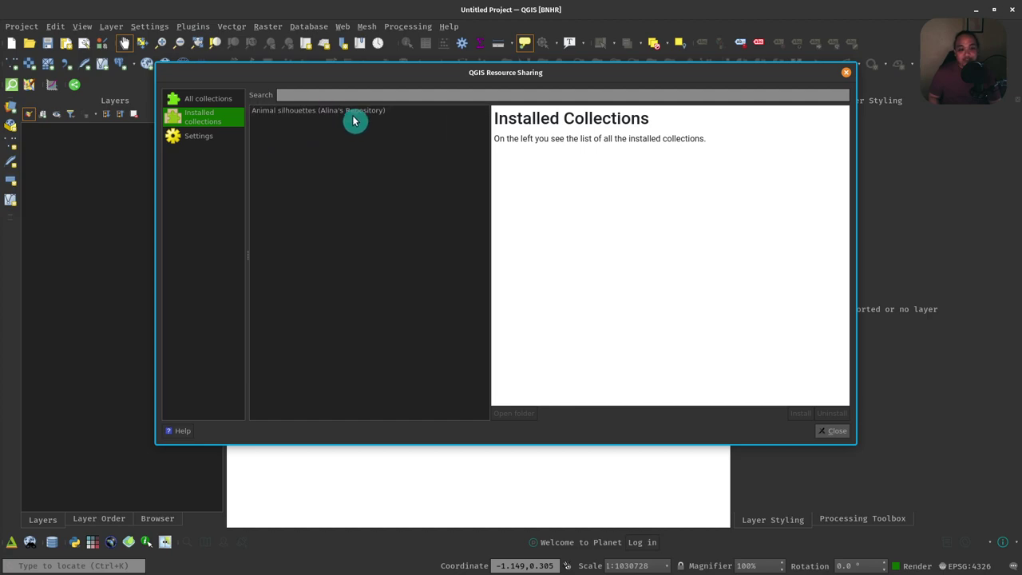
{"action": "left_click", "coordinate": [195, 107]}
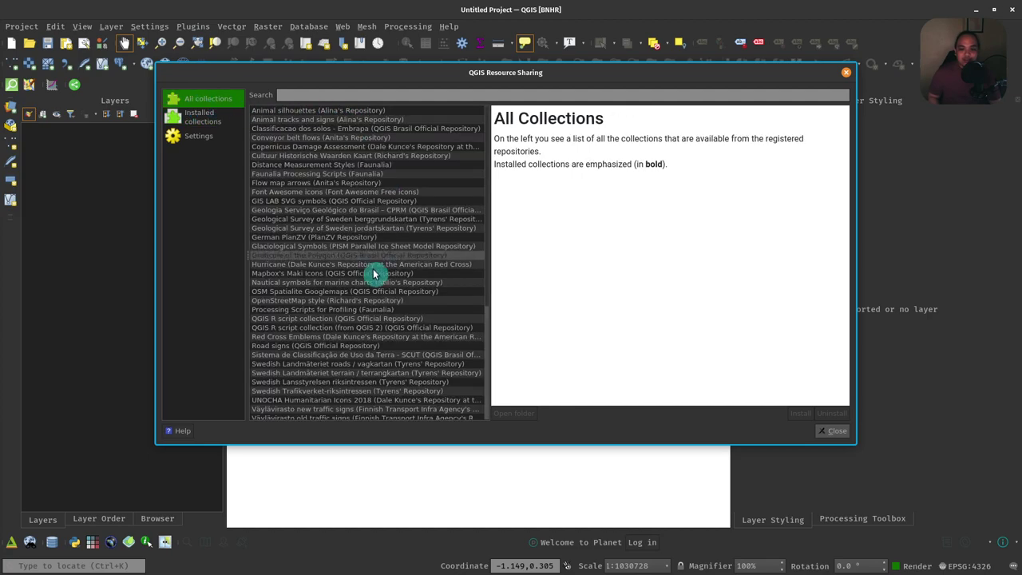
{"action": "scroll", "coordinate": [365, 285], "scroll_direction": "up", "scroll_amount": 2}
{"action": "scroll", "coordinate": [372, 263], "scroll_direction": "down", "scroll_amount": 2}
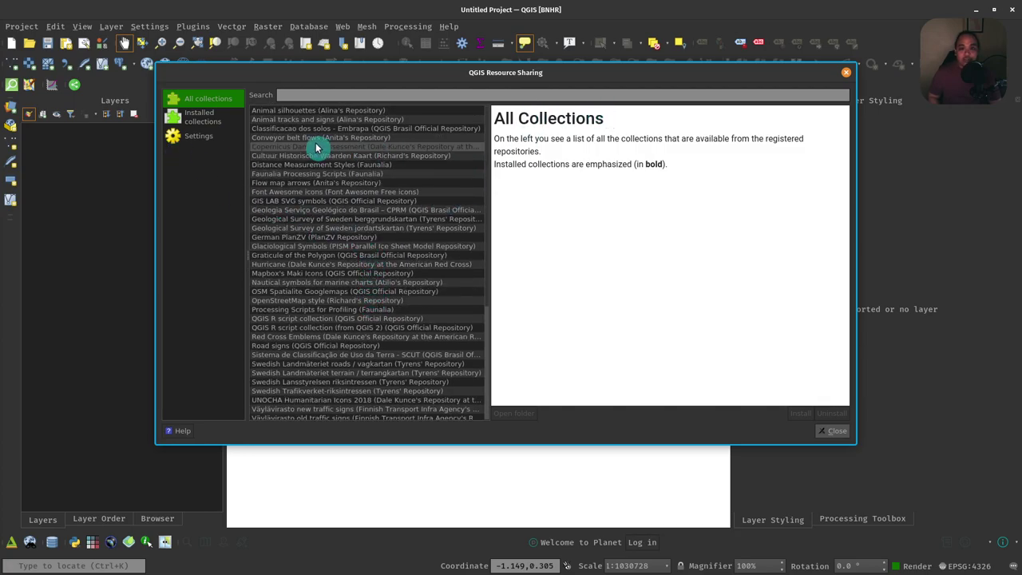
{"action": "left_click", "coordinate": [201, 137]}
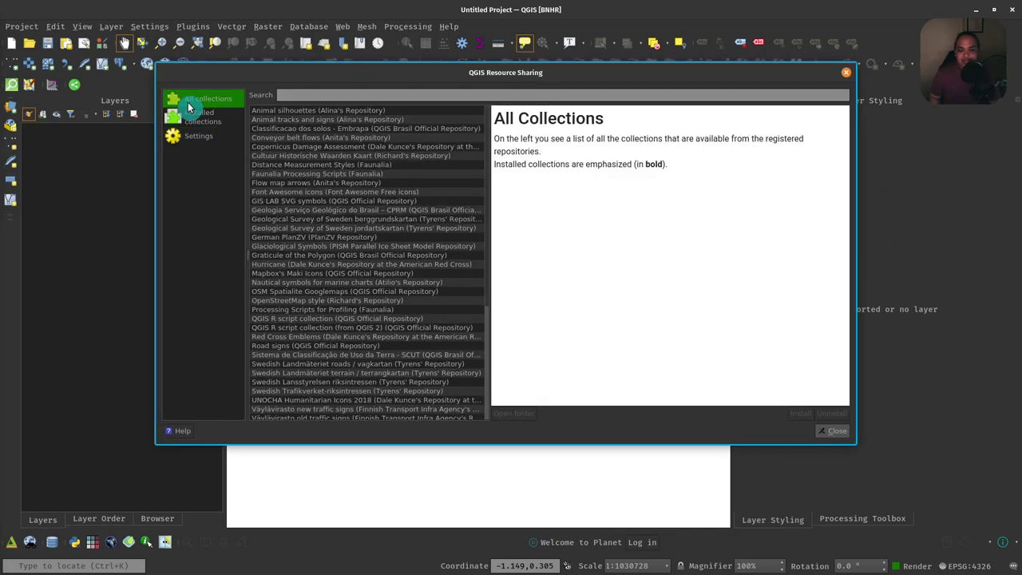
Step: View the Animal silhouettes details, enlarge the window, and look at Animal tracks and signs
{"action": "left_click", "coordinate": [325, 112]}
{"action": "scroll", "coordinate": [713, 264], "scroll_direction": "down", "scroll_amount": 2}
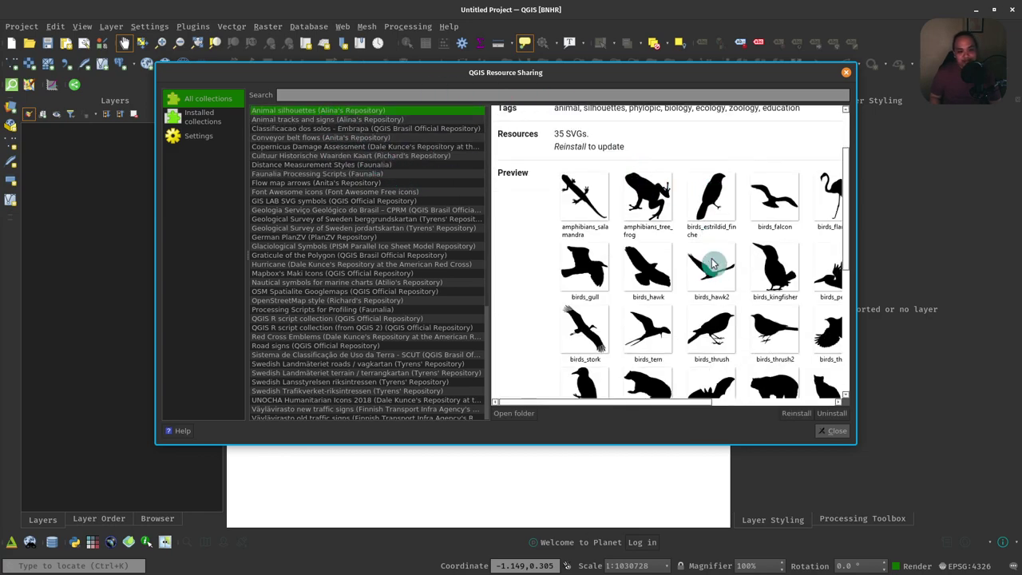
{"action": "left_click_drag", "start_coordinate": [845, 436], "coordinate": [969, 504]}
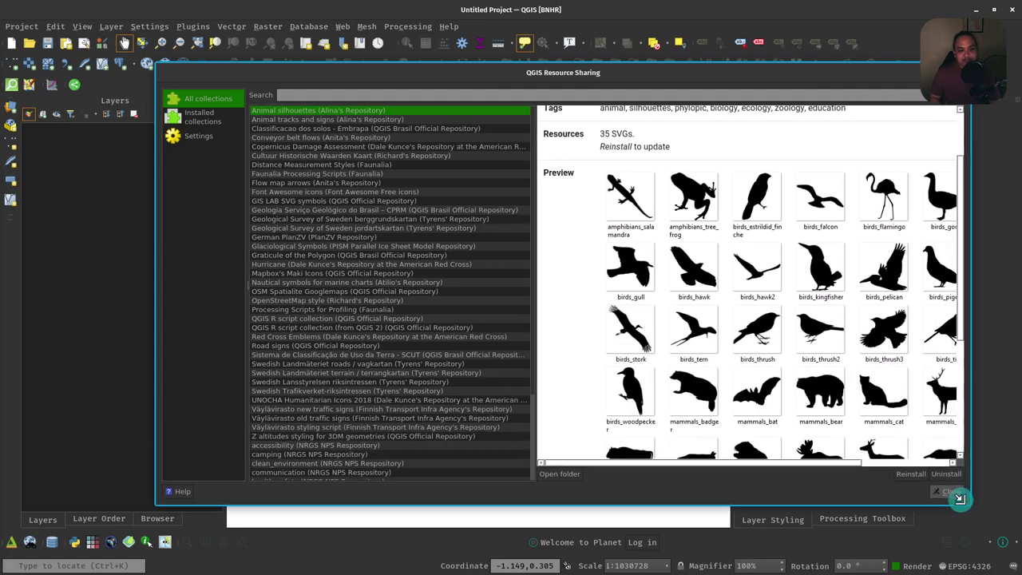
{"action": "left_click", "coordinate": [391, 120]}
{"action": "scroll", "coordinate": [763, 271], "scroll_direction": "down", "scroll_amount": 5}
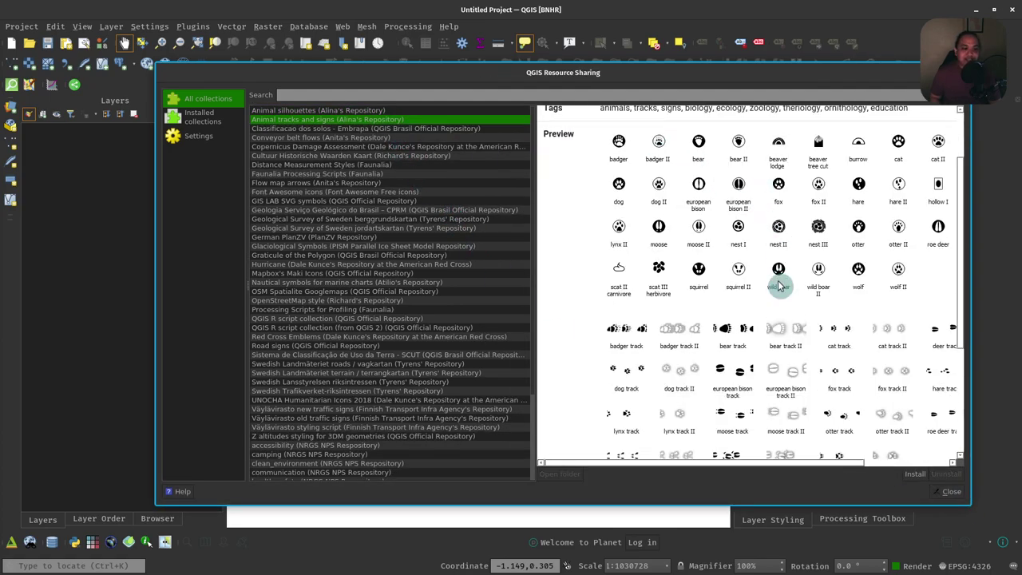
{"action": "scroll", "coordinate": [778, 283], "scroll_direction": "up", "scroll_amount": 5}
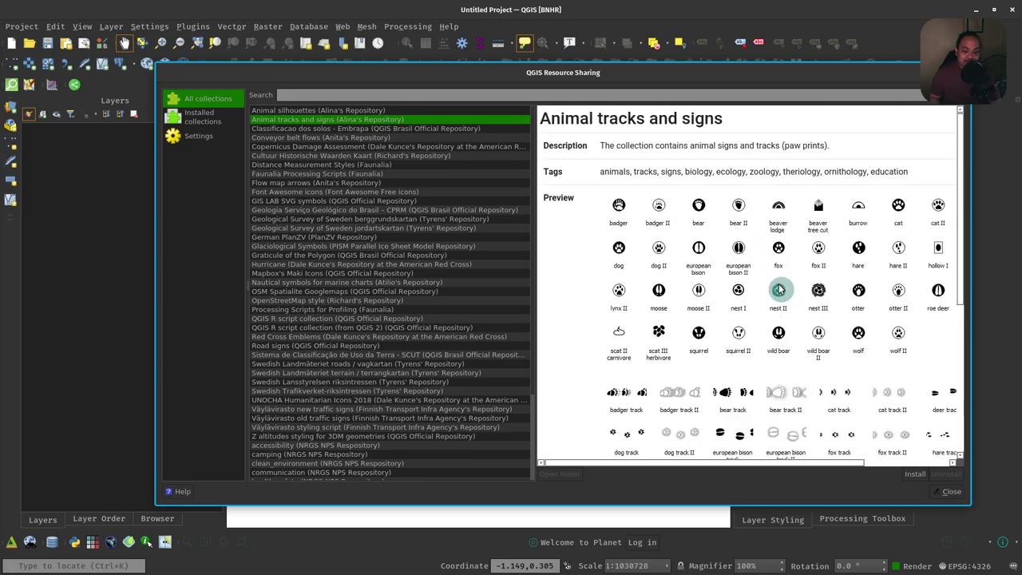
Step: Browse the Classificacao dos solos - Embrapa, Font Awesome icons and GIS LAB SVG symbols collections
{"action": "left_click", "coordinate": [373, 130]}
{"action": "scroll", "coordinate": [823, 312], "scroll_direction": "down", "scroll_amount": 5}
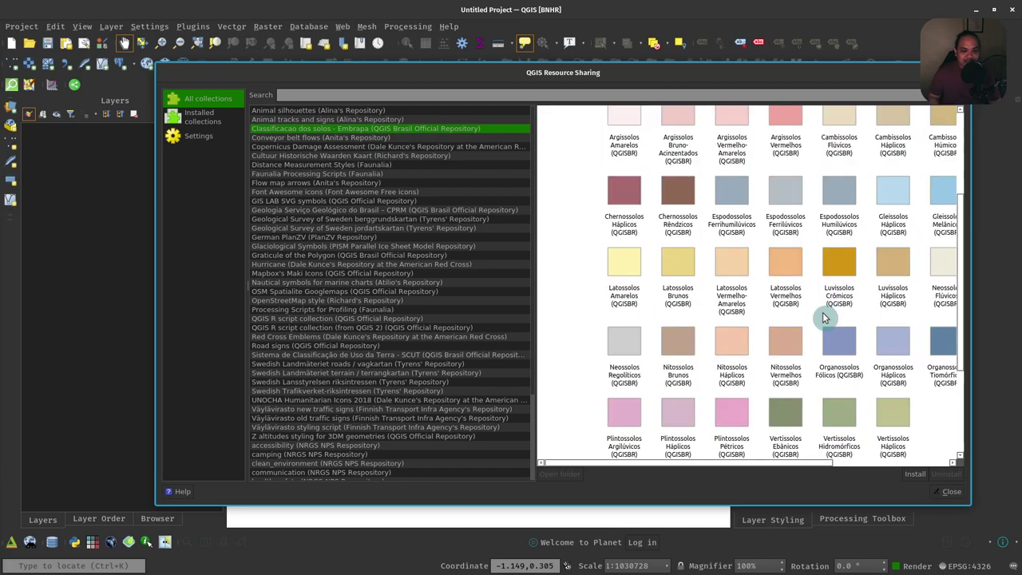
{"action": "scroll", "coordinate": [822, 313], "scroll_direction": "up", "scroll_amount": 5}
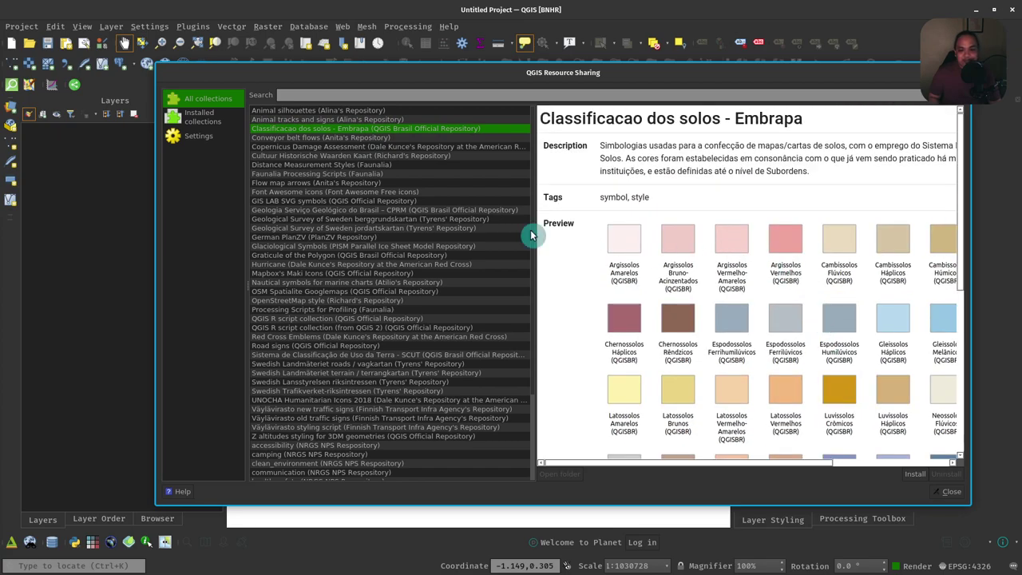
{"action": "left_click", "coordinate": [336, 192]}
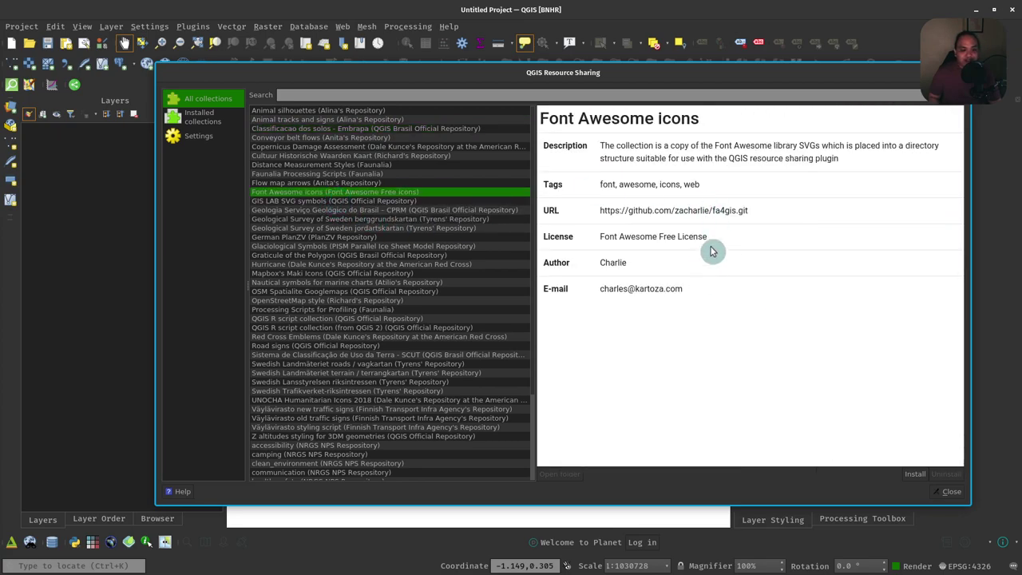
{"action": "left_click", "coordinate": [354, 201]}
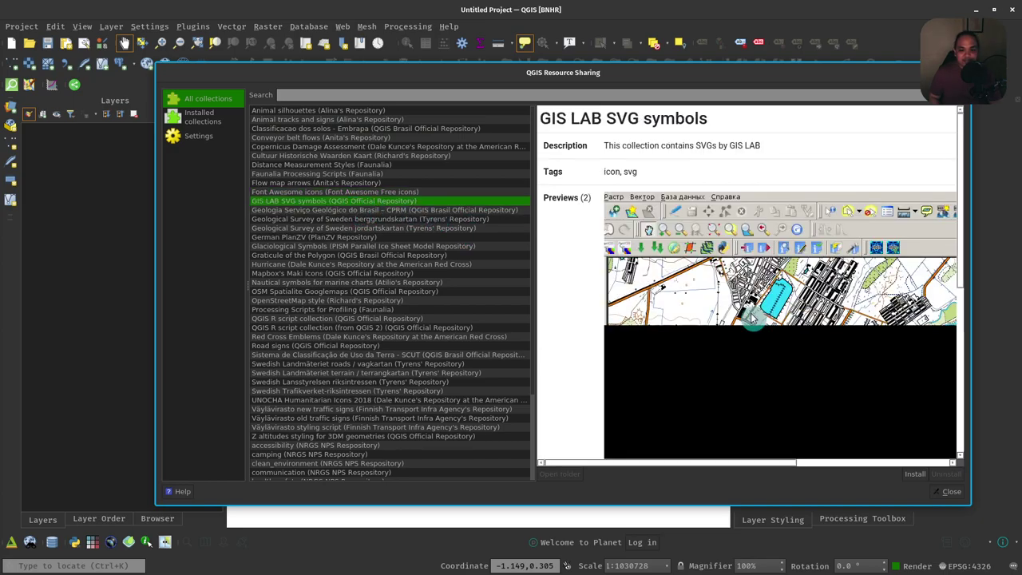
{"action": "scroll", "coordinate": [839, 313], "scroll_direction": "down", "scroll_amount": 5}
{"action": "scroll", "coordinate": [840, 313], "scroll_direction": "up", "scroll_amount": 5}
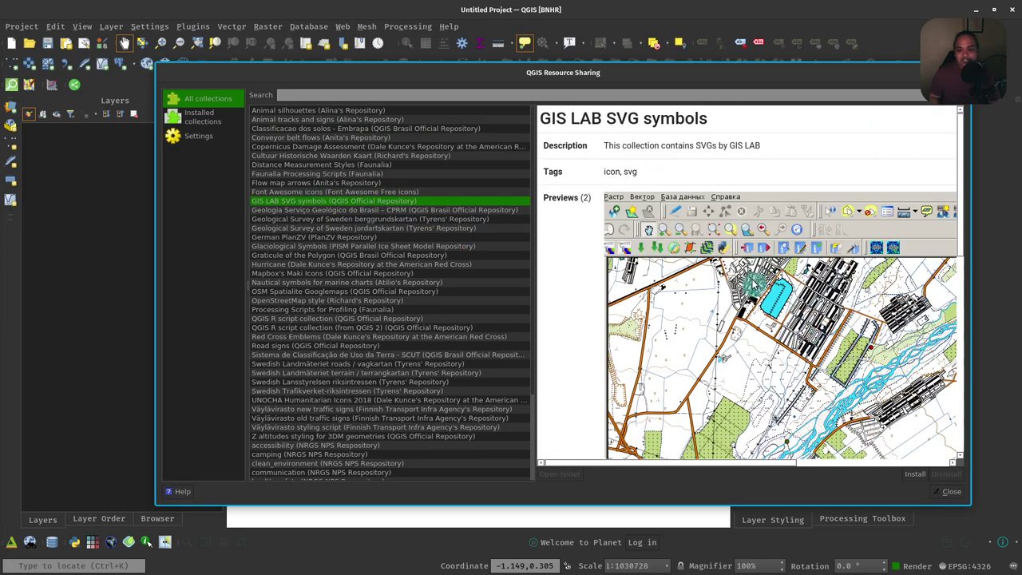
{"action": "scroll", "coordinate": [419, 290], "scroll_direction": "down", "scroll_amount": 3}
{"action": "scroll", "coordinate": [418, 291], "scroll_direction": "down", "scroll_amount": 1}
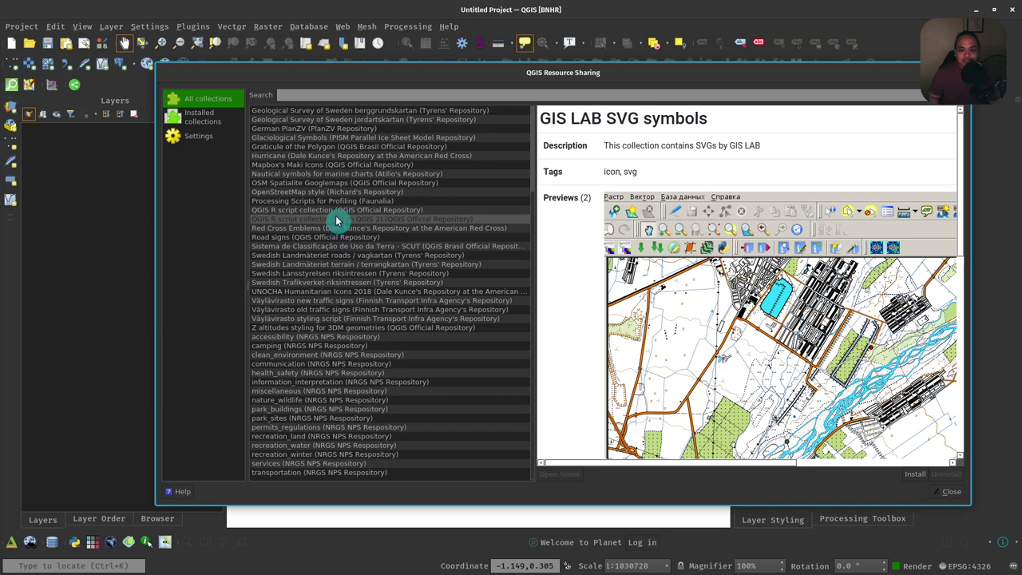
Step: Browse the QGIS R script, nature_wildlife, information_interpretation, miscellaneous and recreation_land collections
{"action": "left_click", "coordinate": [336, 219]}
{"action": "left_click", "coordinate": [337, 211]}
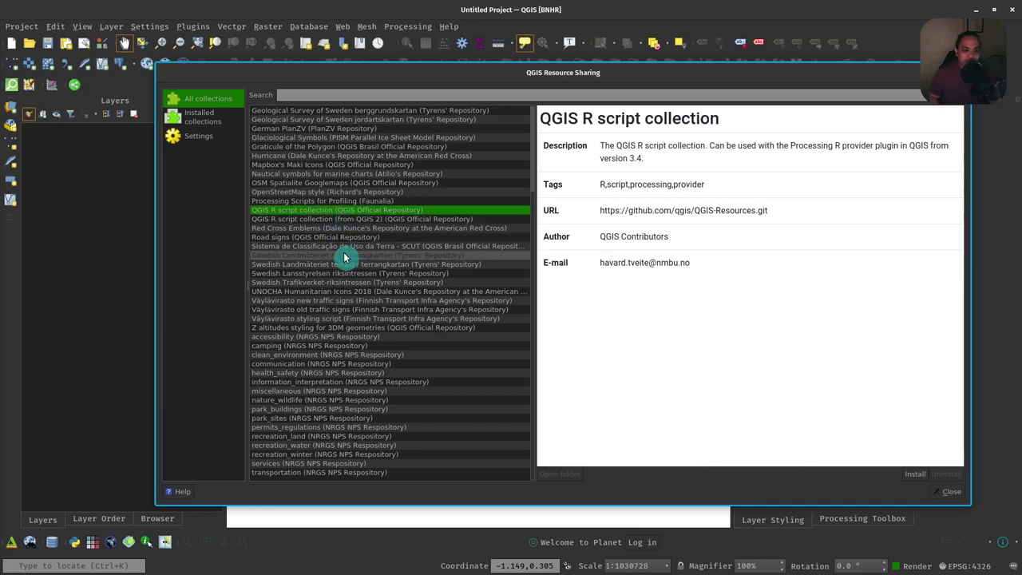
{"action": "left_click", "coordinate": [336, 402]}
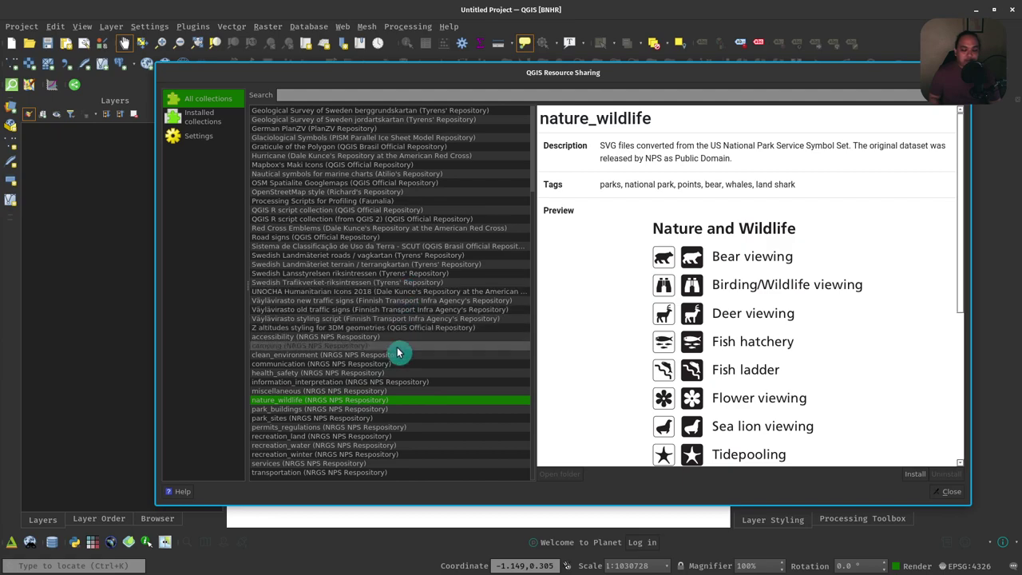
{"action": "left_click", "coordinate": [337, 382]}
{"action": "left_click", "coordinate": [335, 391]}
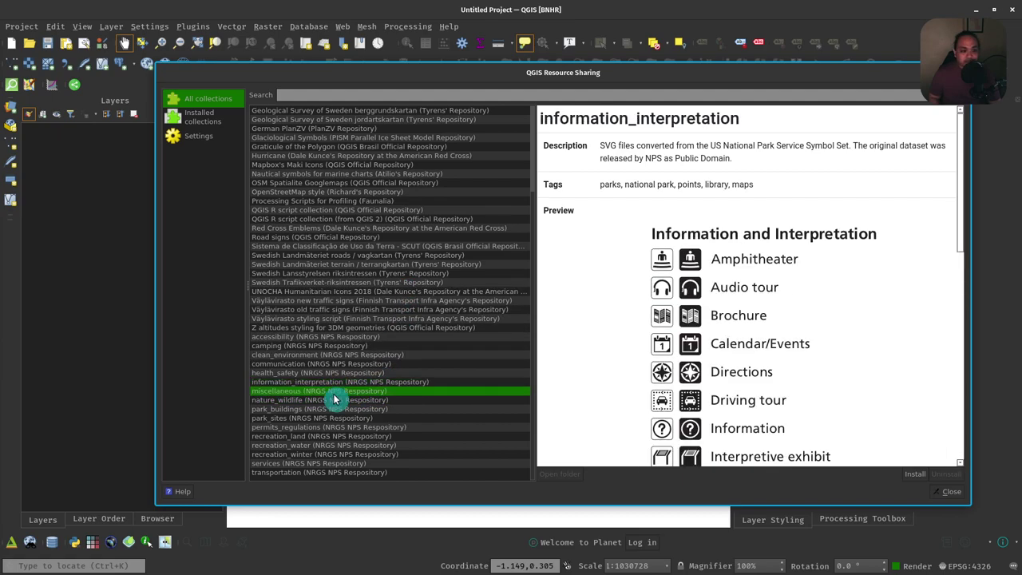
{"action": "left_click", "coordinate": [337, 436]}
{"action": "scroll", "coordinate": [377, 308], "scroll_direction": "up", "scroll_amount": 4}
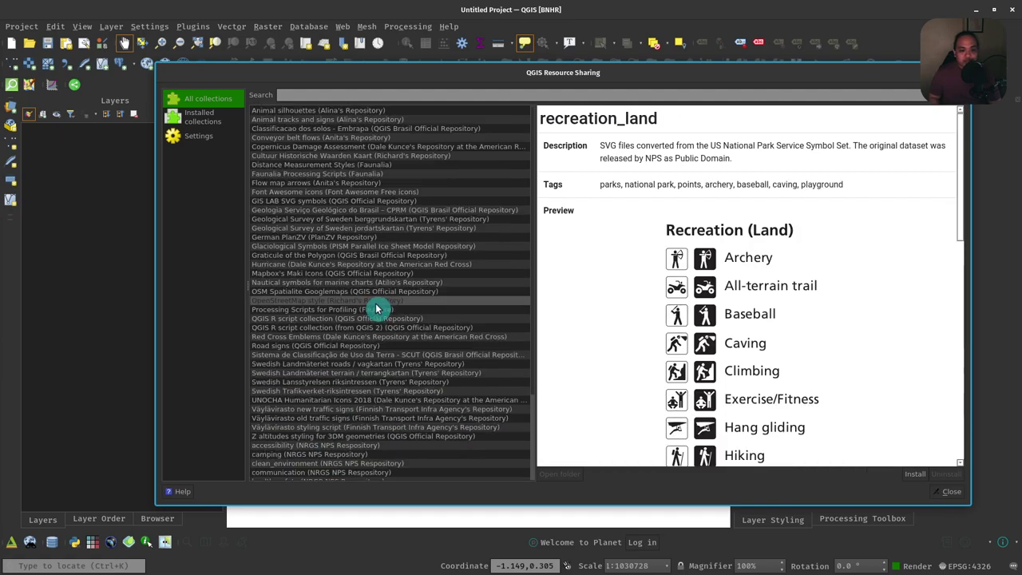
Step: Return to the Animal tracks and signs collection details and move the window up-left
{"action": "left_click", "coordinate": [339, 119]}
{"action": "left_click", "coordinate": [341, 111]}
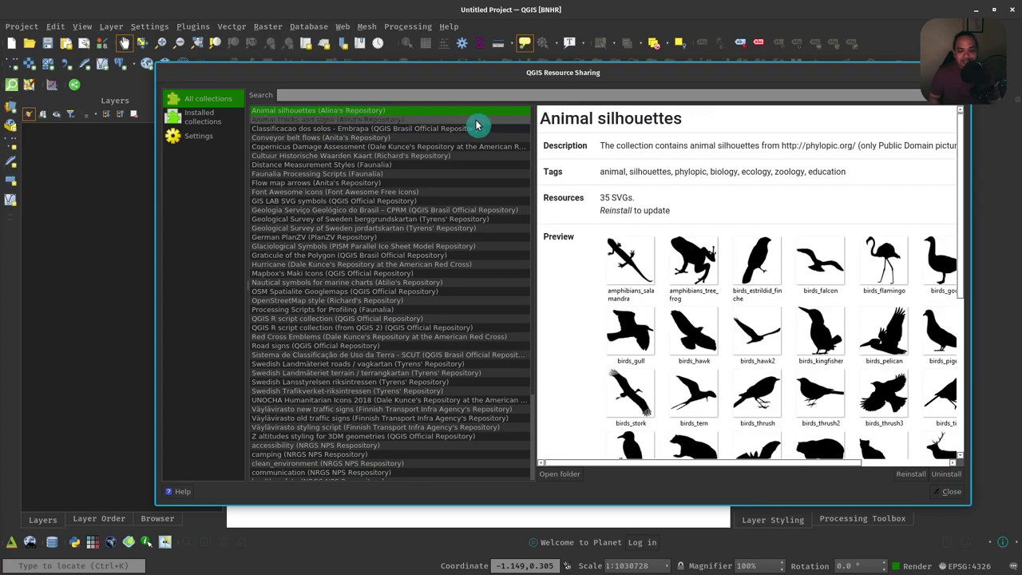
{"action": "left_click", "coordinate": [364, 120]}
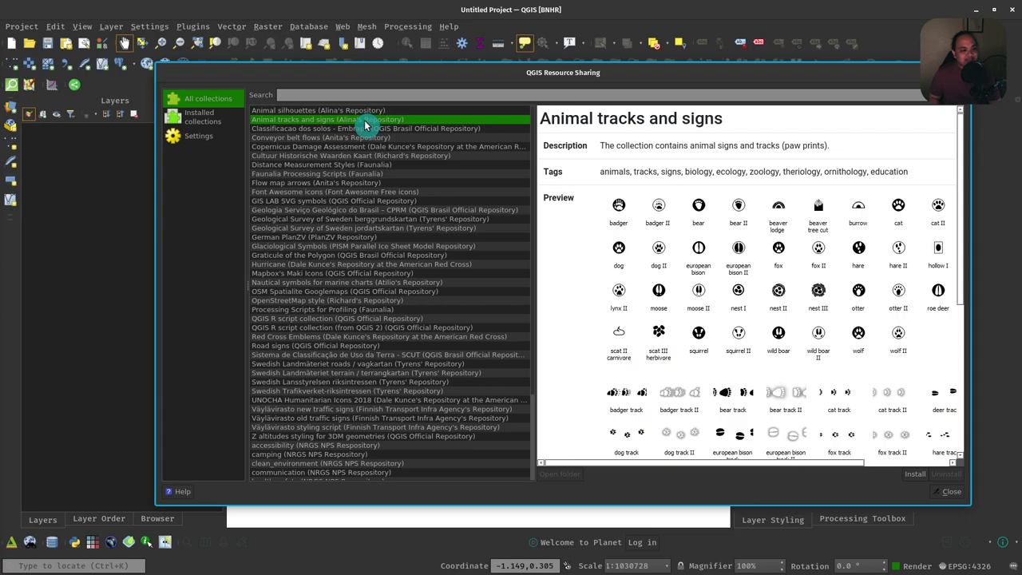
{"action": "left_click_drag", "start_coordinate": [594, 84], "coordinate": [537, 67]}
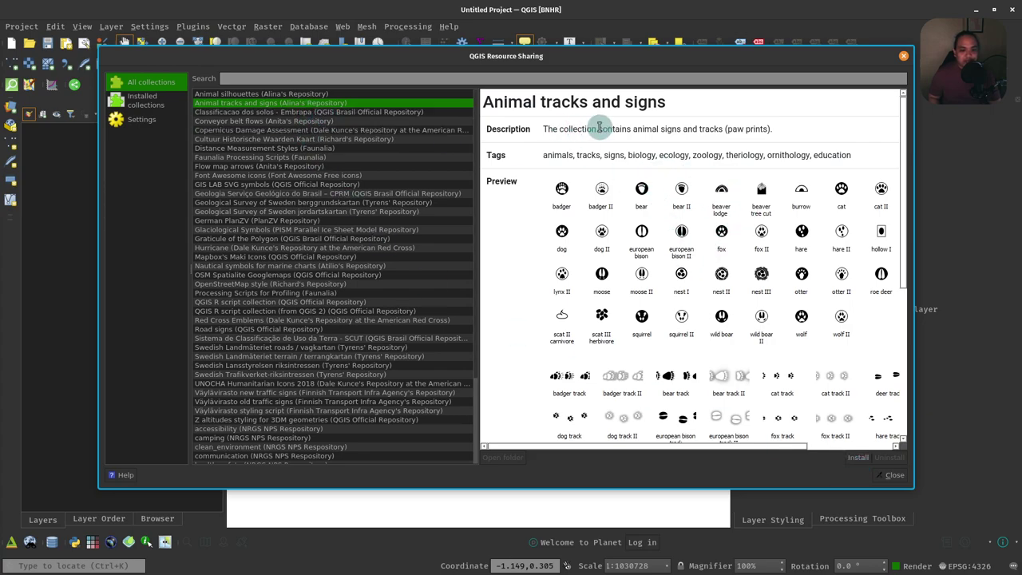
Step: Install the Animal tracks and signs collection and dismiss the success message
{"action": "left_click", "coordinate": [851, 470]}
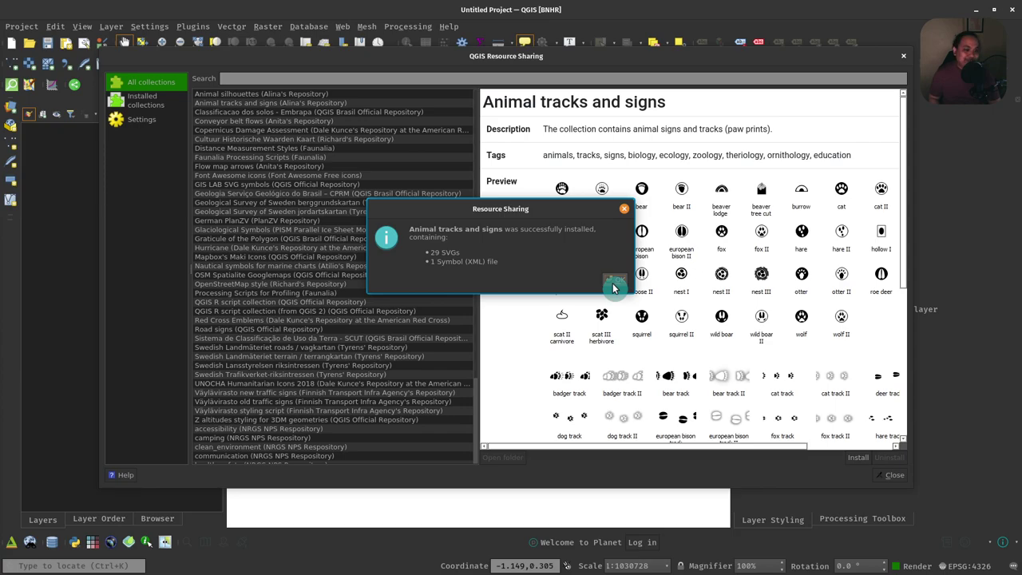
{"action": "left_click", "coordinate": [613, 286]}
{"action": "scroll", "coordinate": [311, 232], "scroll_direction": "down", "scroll_amount": 4}
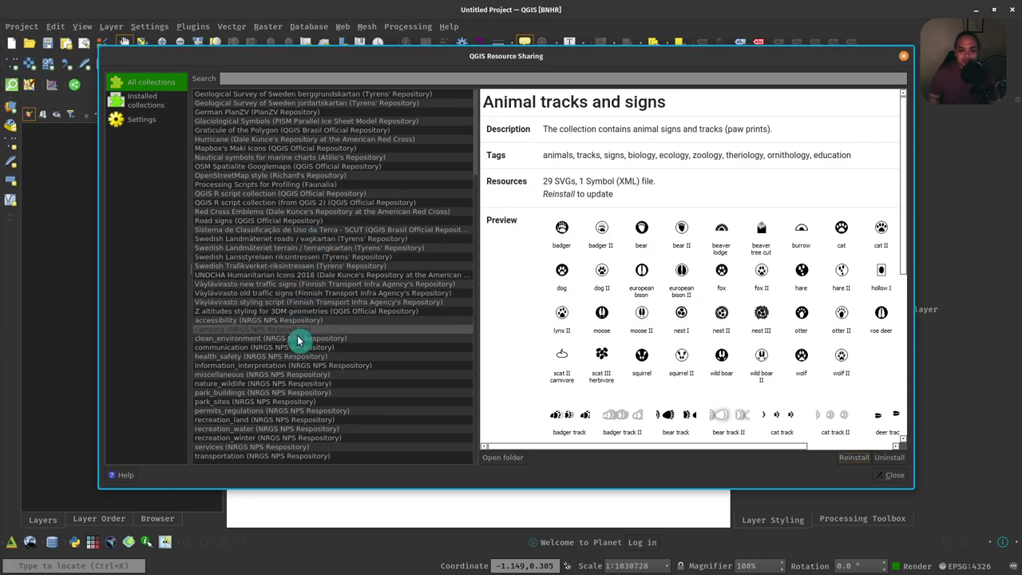
{"action": "scroll", "coordinate": [276, 431], "scroll_direction": "up", "scroll_amount": 4}
Step: Browse the Font Awesome, Faunalia, Profiling, clean_environment, transportation and miscellaneous collections
{"action": "left_click", "coordinate": [281, 211]}
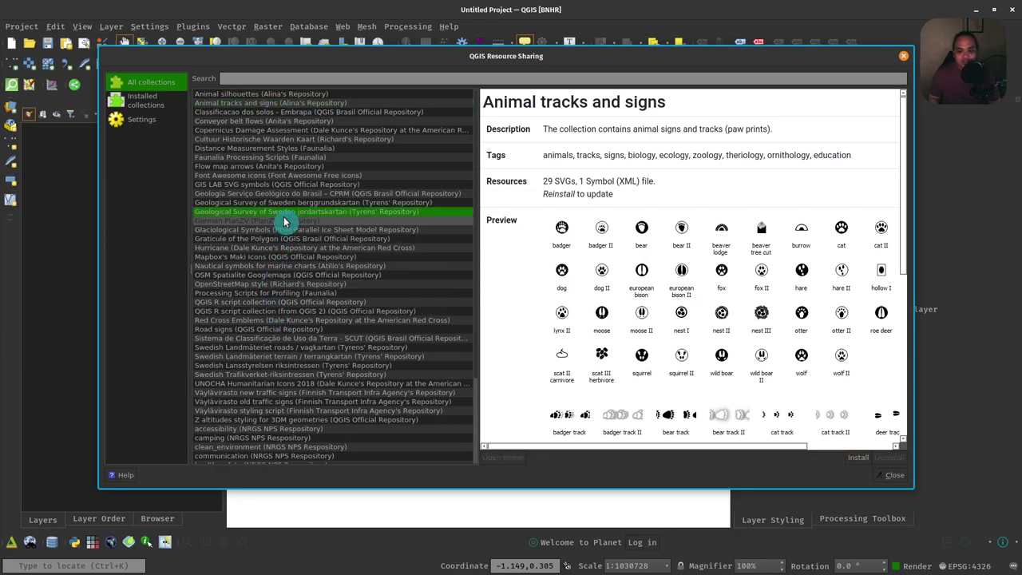
{"action": "left_click", "coordinate": [285, 175]}
{"action": "left_click", "coordinate": [285, 159]}
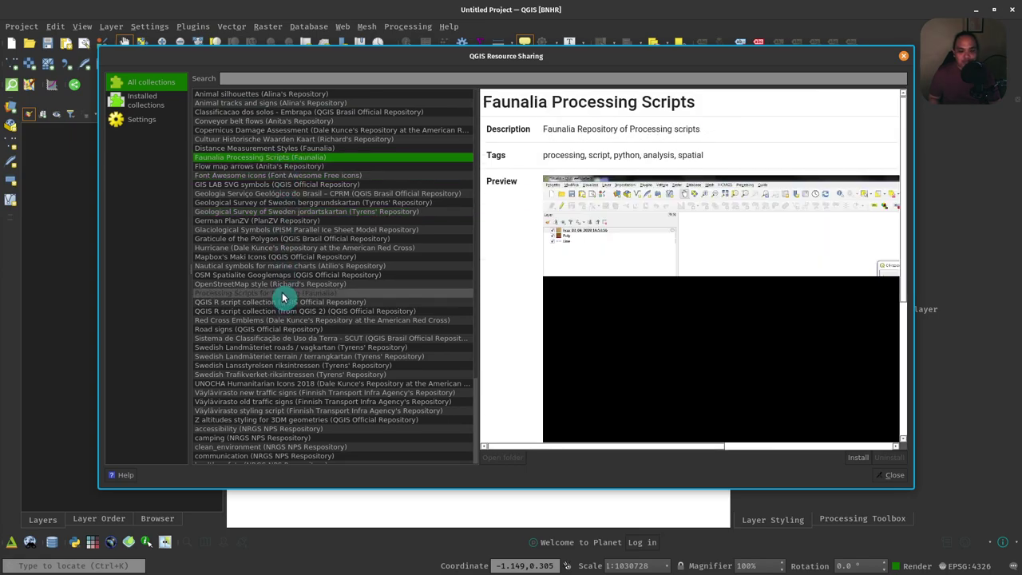
{"action": "left_click", "coordinate": [285, 294]}
{"action": "scroll", "coordinate": [296, 162], "scroll_direction": "down", "scroll_amount": 4}
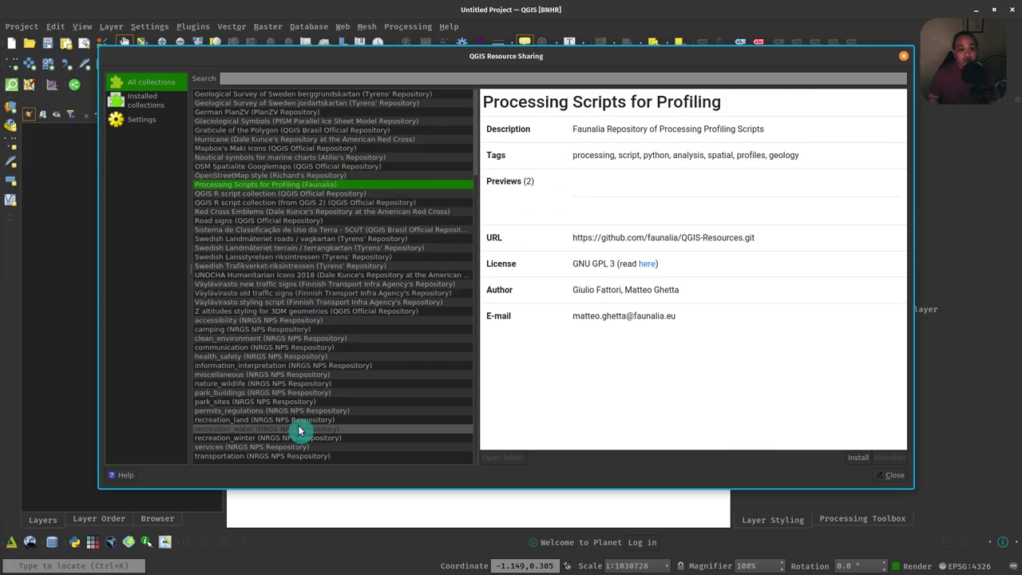
{"action": "left_click", "coordinate": [286, 339]}
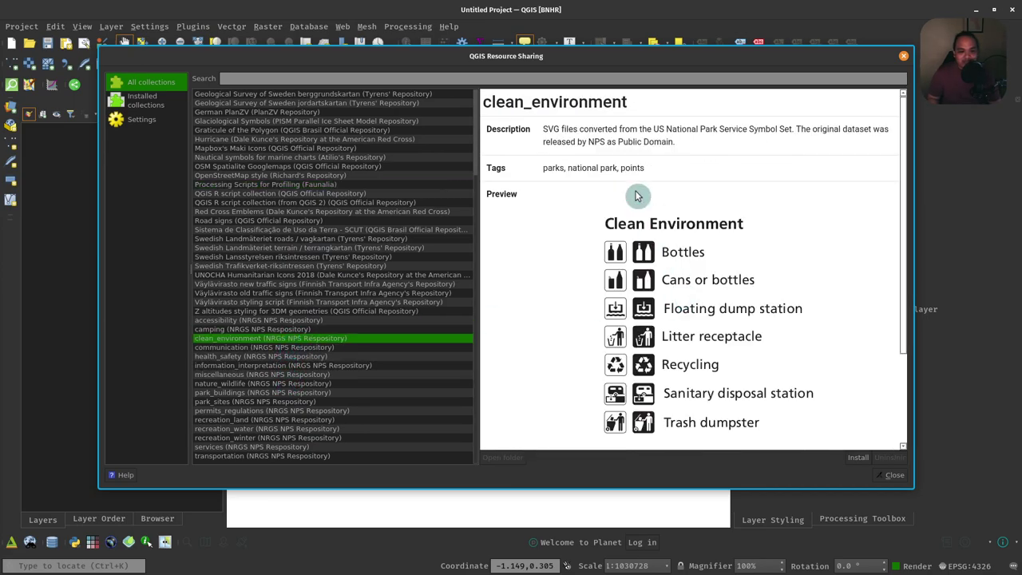
{"action": "left_click", "coordinate": [274, 456]}
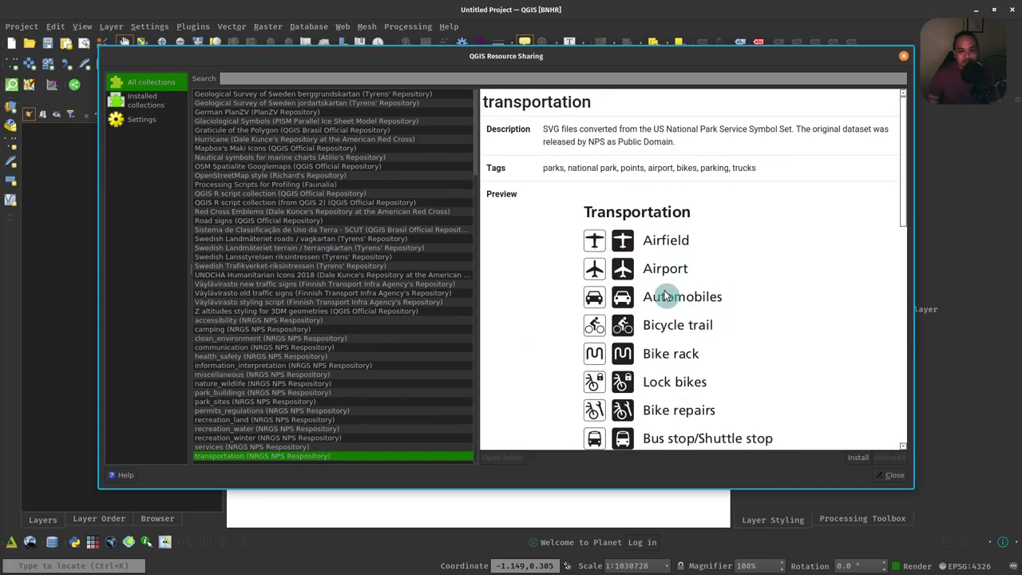
{"action": "left_click", "coordinate": [299, 375]}
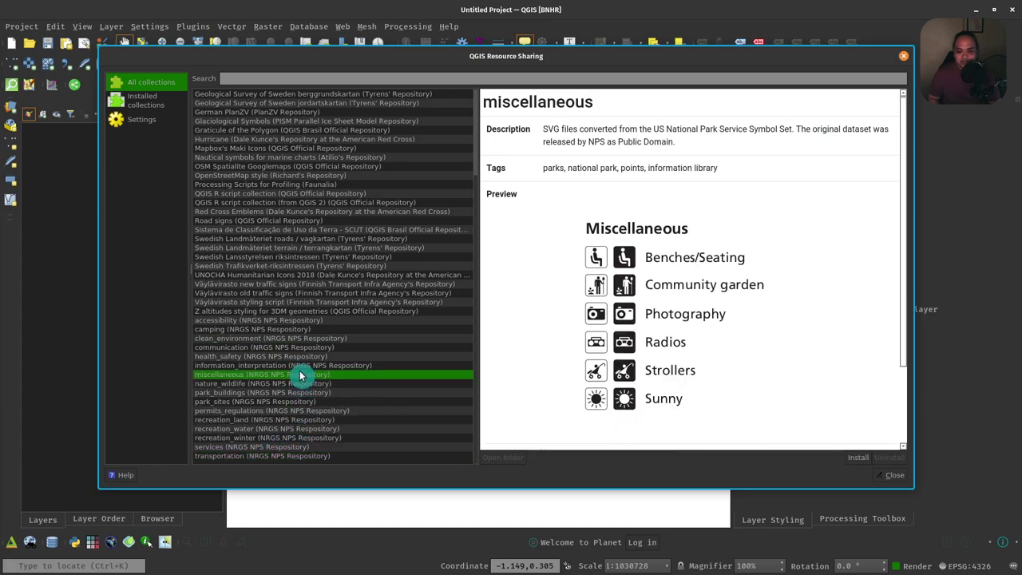
Step: Select the recreation_land collection, install it and acknowledge the success message
{"action": "left_click", "coordinate": [280, 419]}
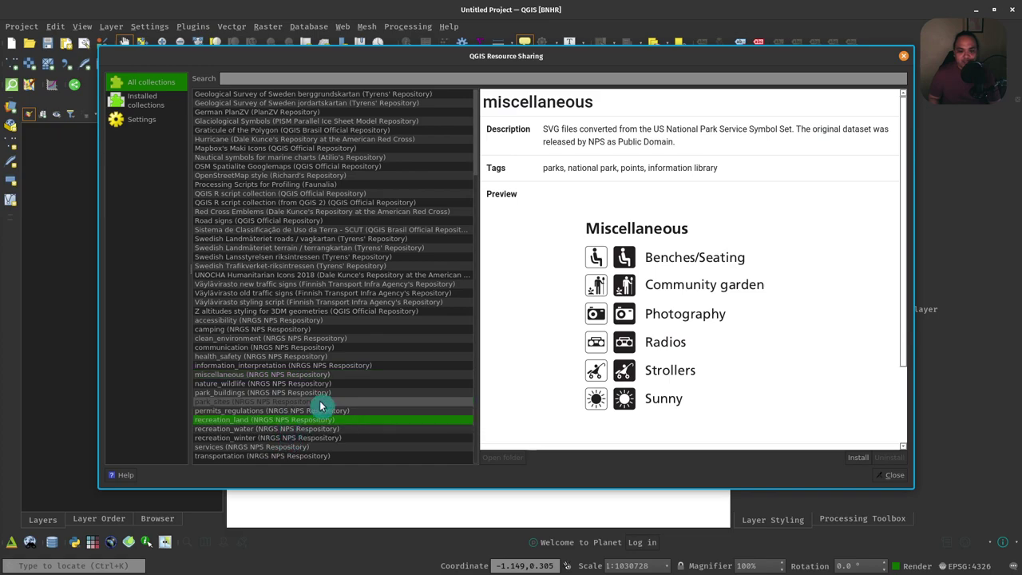
{"action": "scroll", "coordinate": [713, 306], "scroll_direction": "down", "scroll_amount": 10}
{"action": "scroll", "coordinate": [713, 306], "scroll_direction": "up", "scroll_amount": 6}
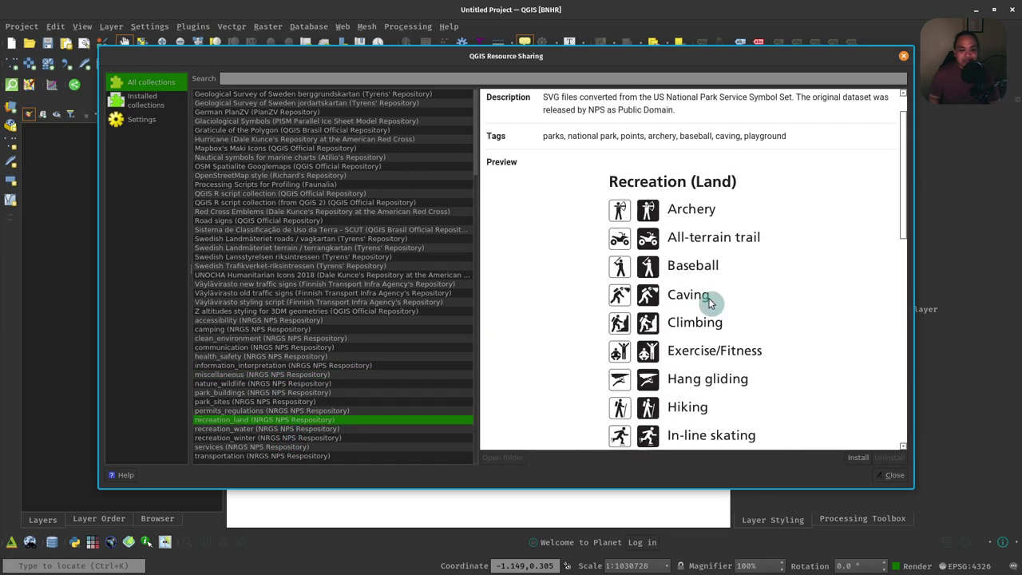
{"action": "left_click", "coordinate": [866, 460]}
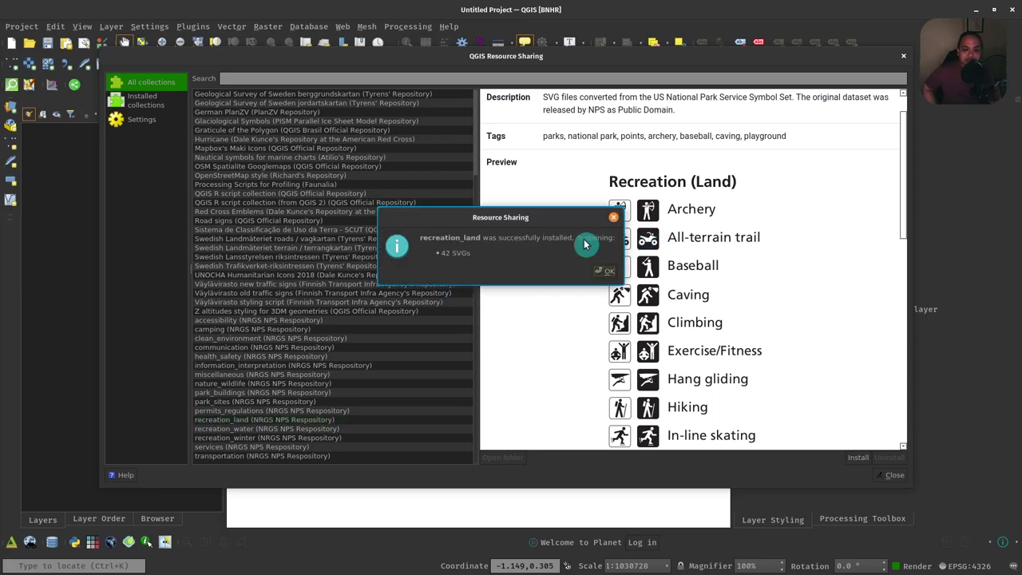
{"action": "left_click", "coordinate": [605, 276]}
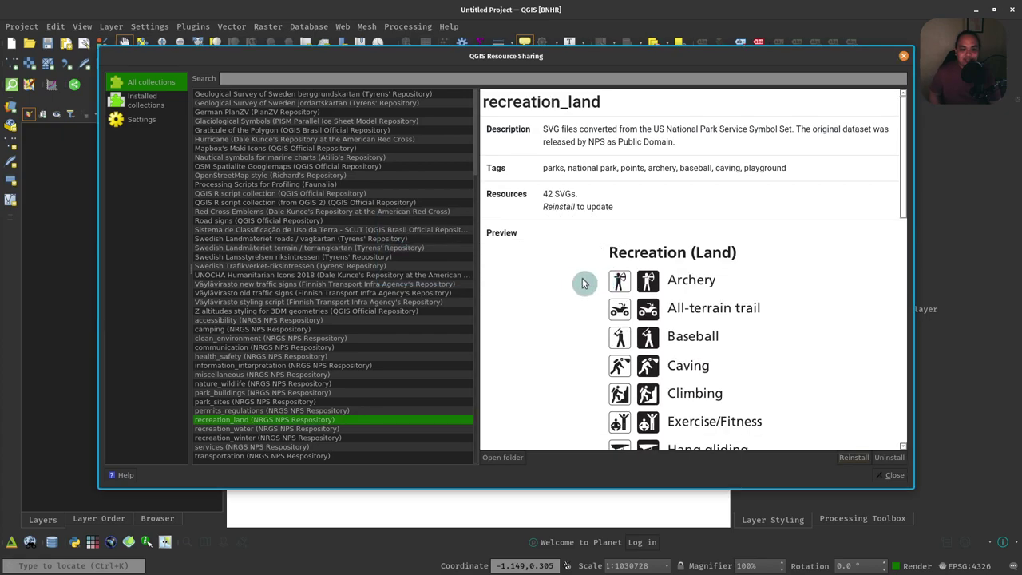
Step: Close the Resource Sharing collections window
{"action": "left_click", "coordinate": [890, 475]}
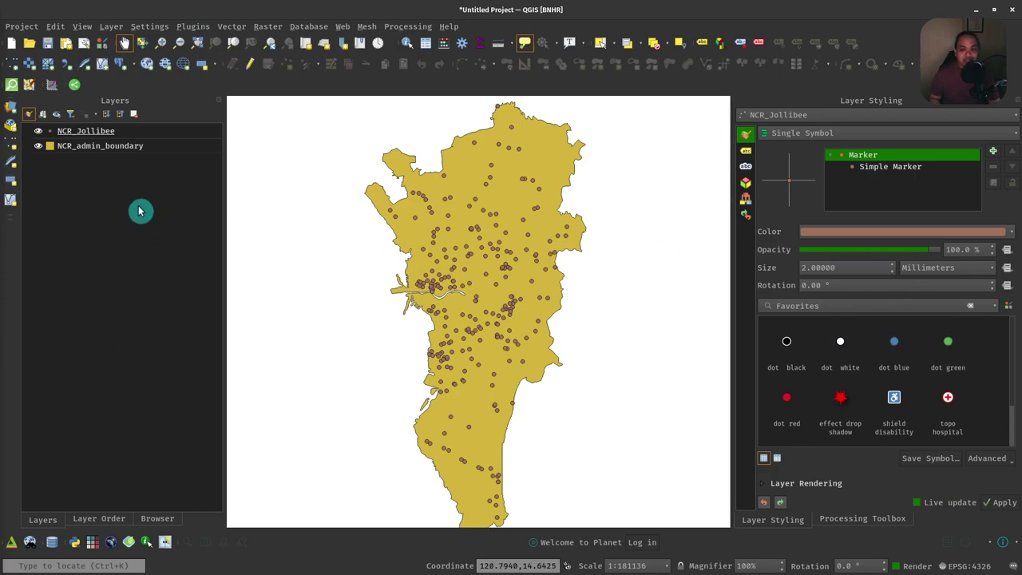
Step: Change the NCR_Jollibee simple marker's symbol layer type to SVG Marker
{"action": "left_click", "coordinate": [137, 134]}
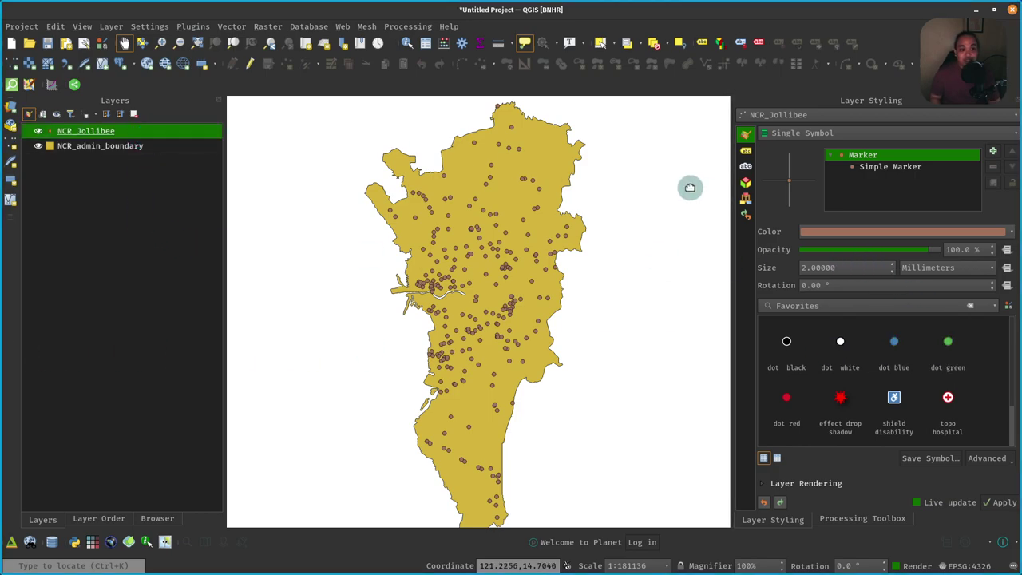
{"action": "left_click", "coordinate": [894, 167]}
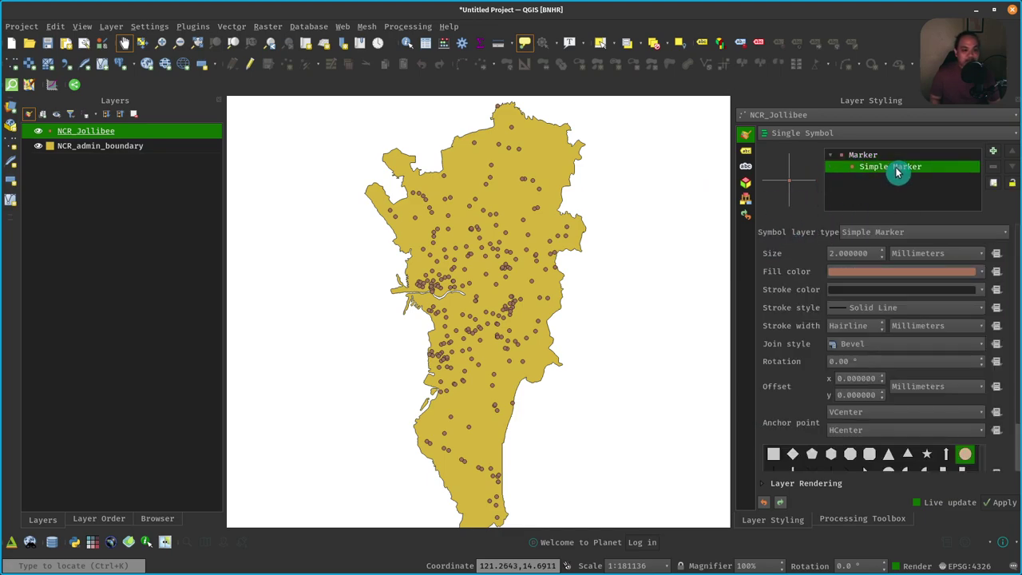
{"action": "left_click_drag", "start_coordinate": [735, 324], "coordinate": [706, 321]}
{"action": "left_click", "coordinate": [838, 155]}
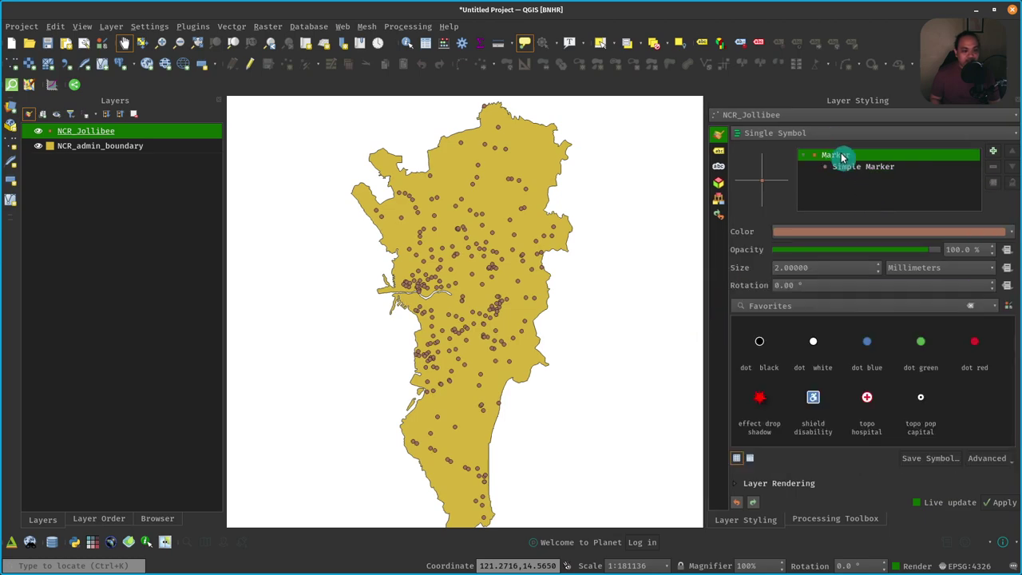
{"action": "left_click", "coordinate": [873, 167]}
{"action": "left_click", "coordinate": [874, 231]}
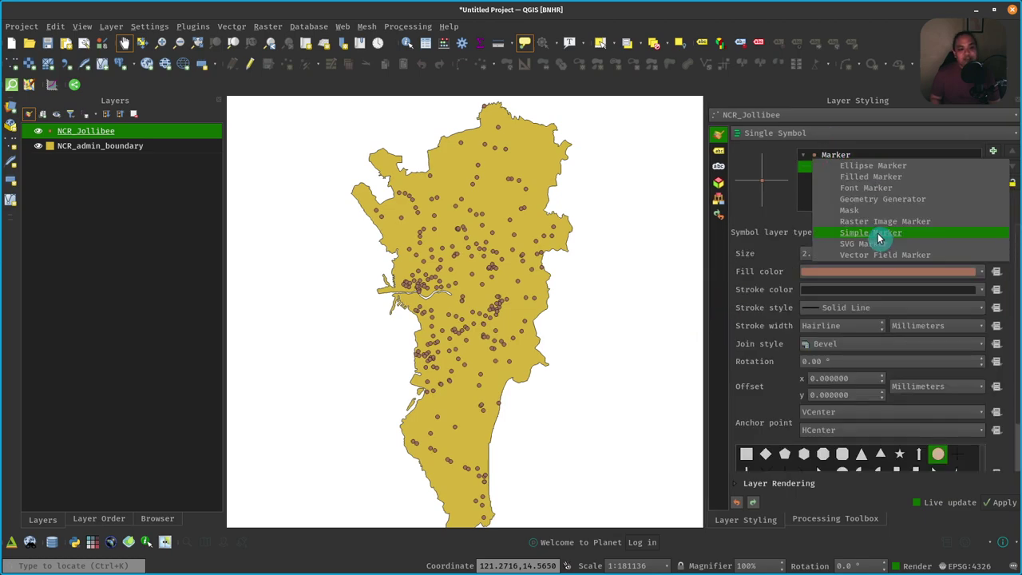
{"action": "left_click", "coordinate": [889, 244]}
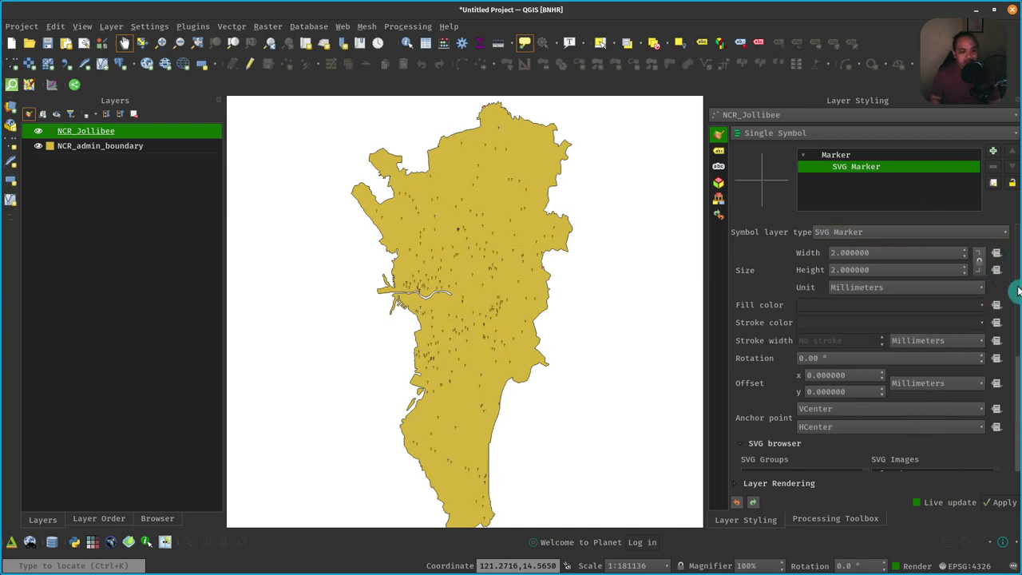
Step: In the SVG browser, collapse built-in groups, peek at both animal collections, and widen the panel
{"action": "left_click_drag", "start_coordinate": [1017, 291], "coordinate": [1019, 425]}
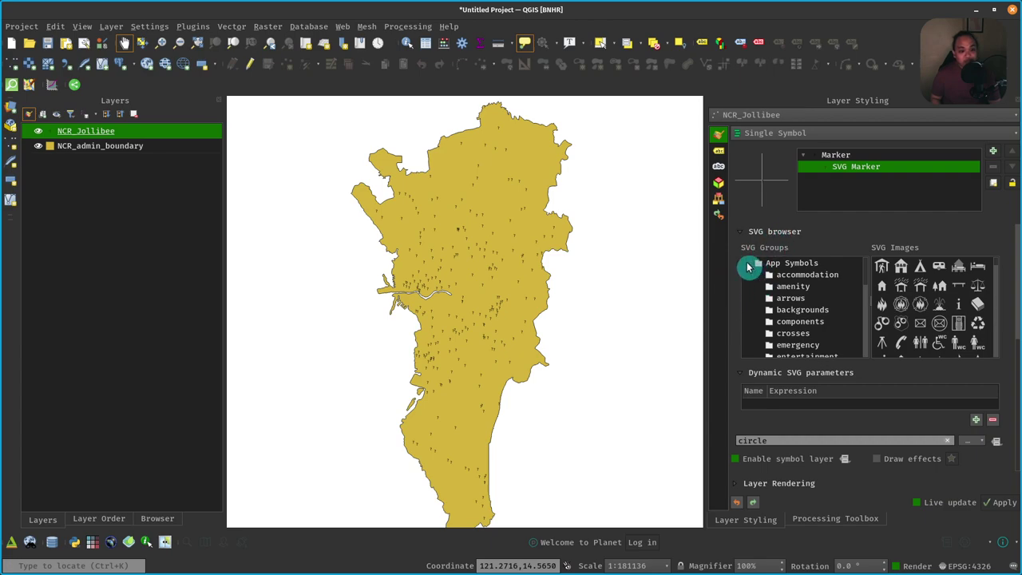
{"action": "left_click", "coordinate": [747, 264]}
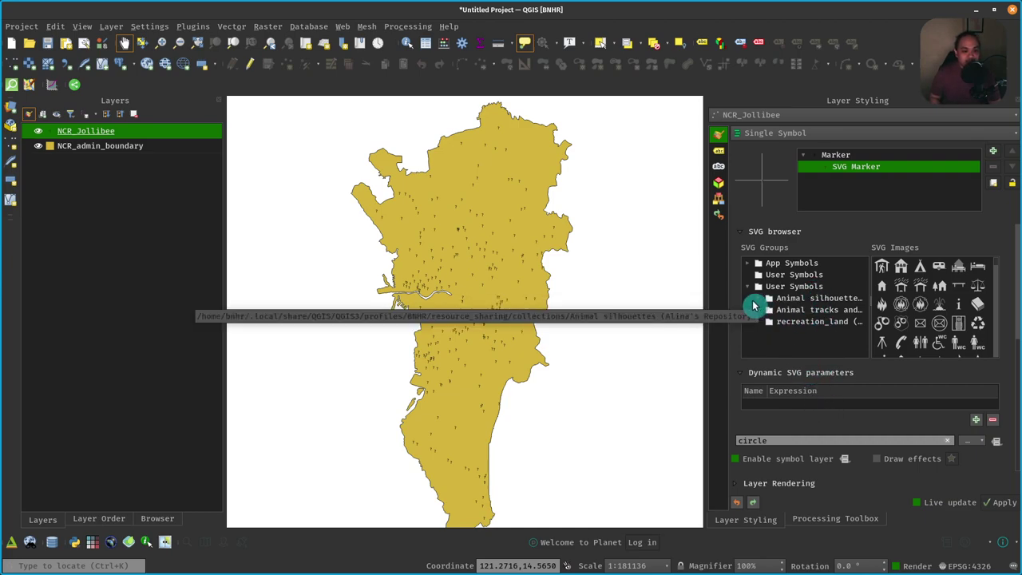
{"action": "left_click", "coordinate": [759, 300]}
{"action": "left_click", "coordinate": [761, 302]}
{"action": "left_click", "coordinate": [760, 310]}
{"action": "left_click", "coordinate": [760, 312]}
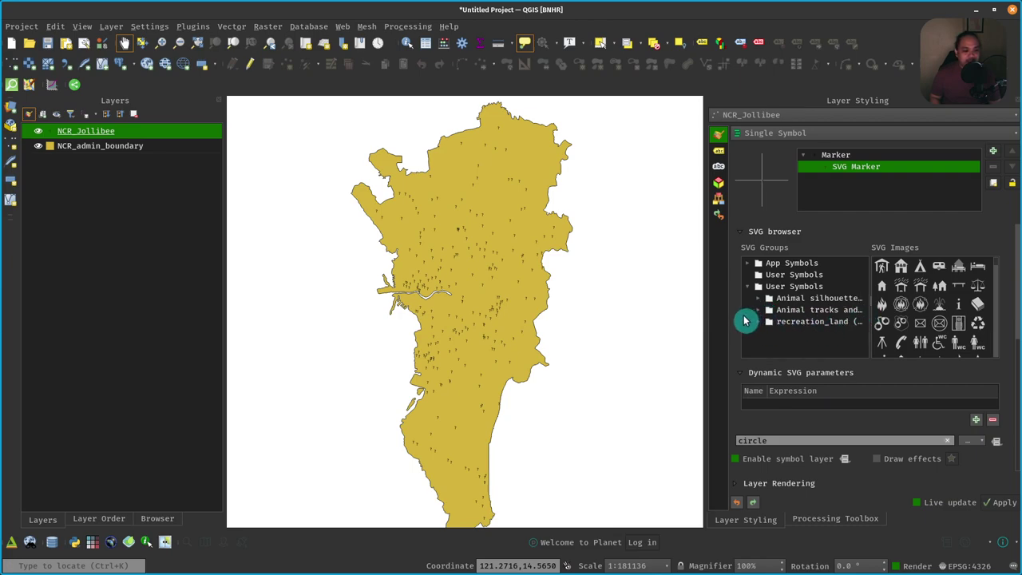
{"action": "left_click_drag", "start_coordinate": [701, 324], "coordinate": [638, 322]}
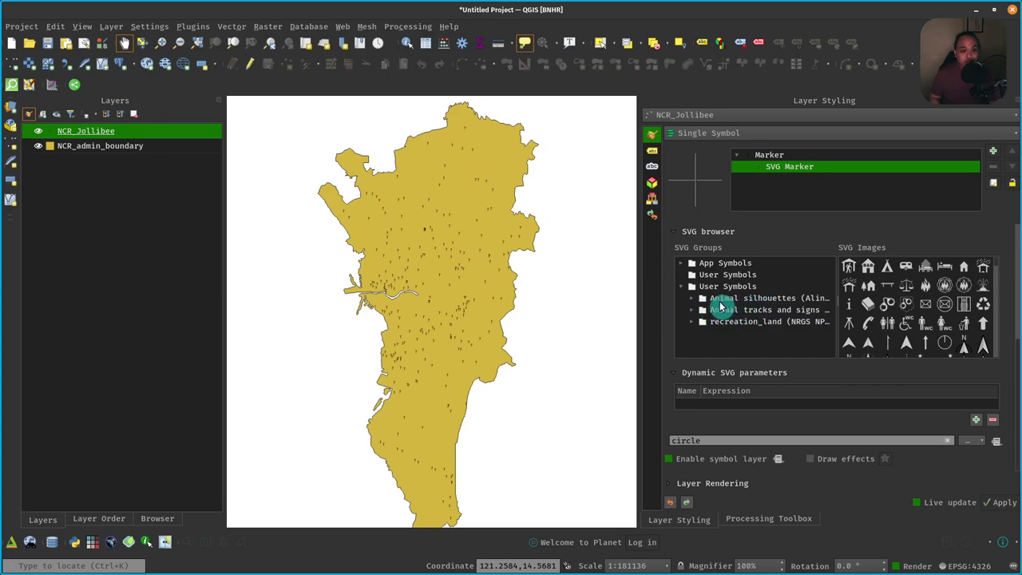
Step: Pick birds estrildid finche.svg from Animal silhouettes > svg as the NCR_Jollibee marker
{"action": "left_click", "coordinate": [691, 310]}
{"action": "left_click", "coordinate": [728, 322]}
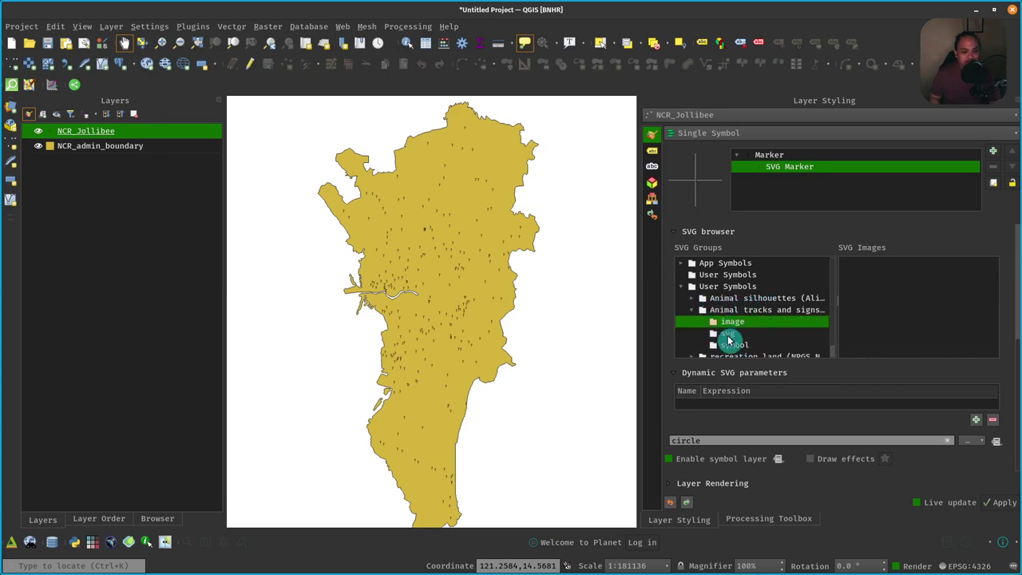
{"action": "left_click", "coordinate": [728, 333]}
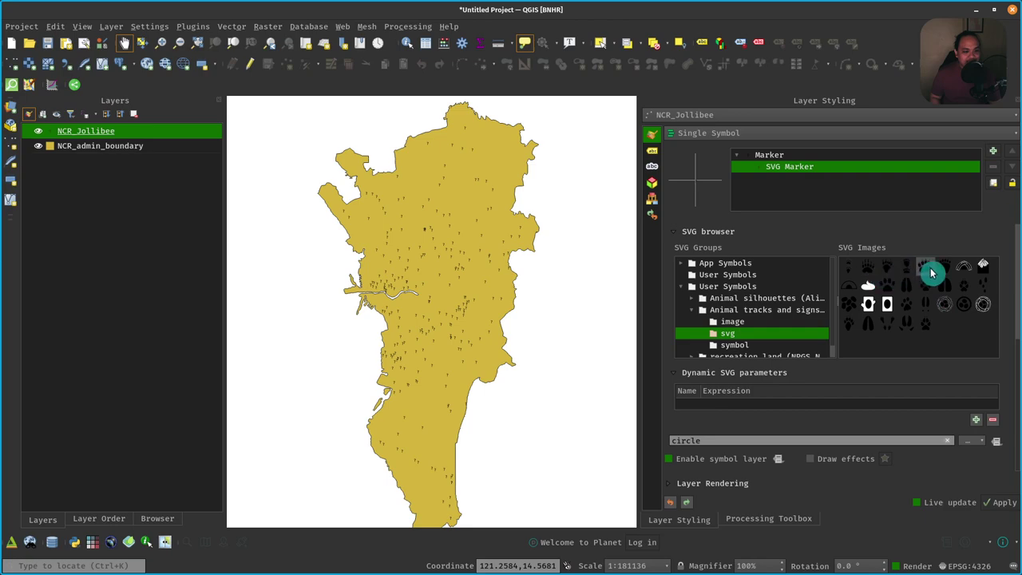
{"action": "left_click", "coordinate": [691, 310]}
{"action": "left_click", "coordinate": [691, 297]}
{"action": "left_click", "coordinate": [716, 320]}
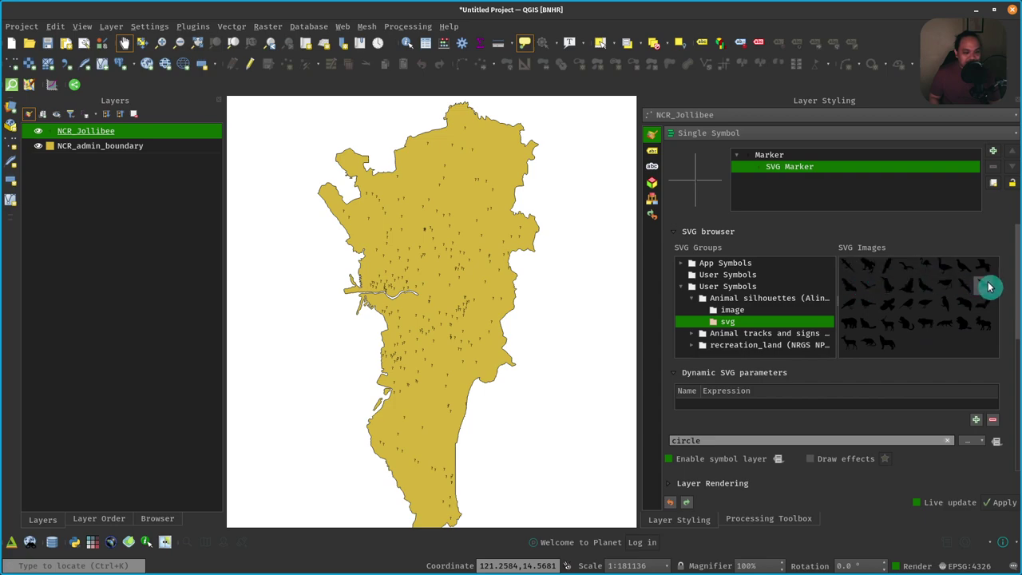
{"action": "left_click", "coordinate": [889, 271]}
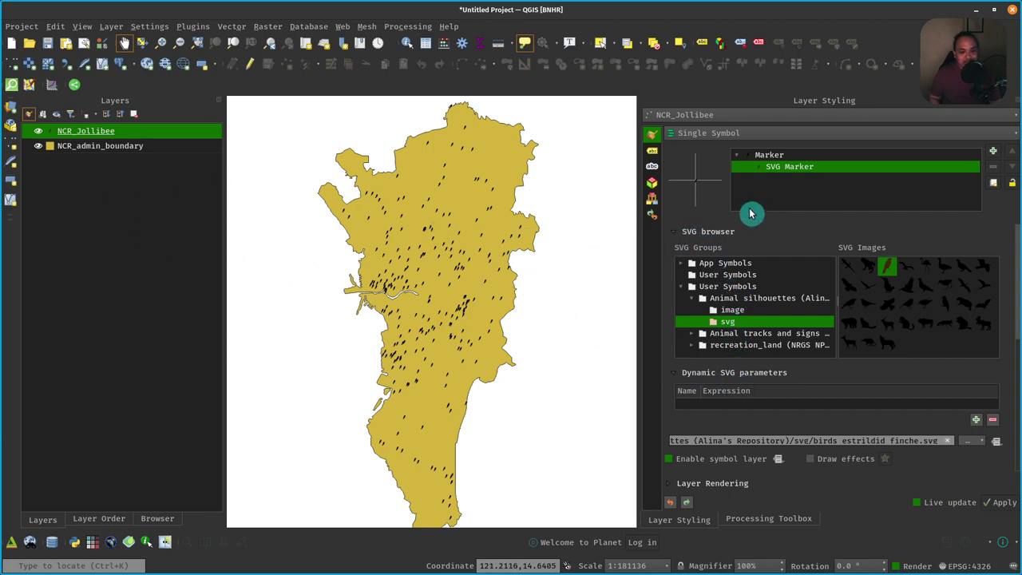
Step: Make the bird SVG markers 5 mm wide and red, then zoom to the NCR_admin_boundary layer
{"action": "left_click", "coordinate": [793, 157]}
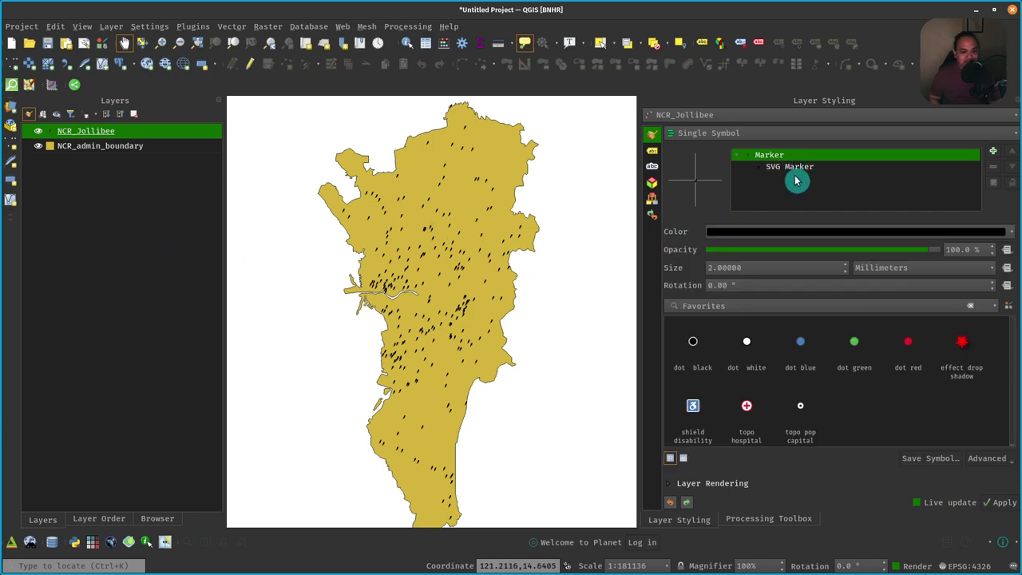
{"action": "left_click", "coordinate": [795, 167]}
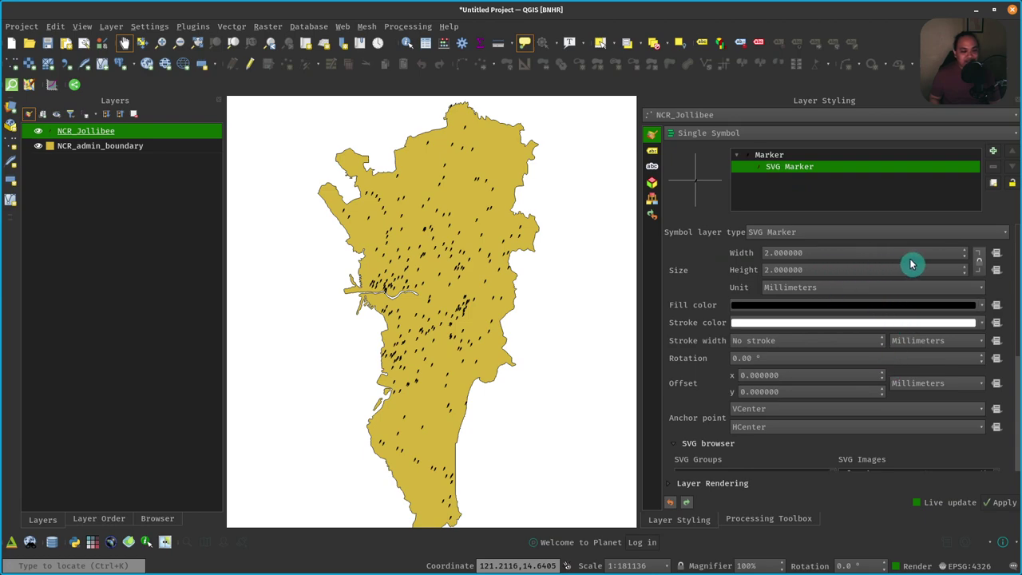
{"action": "left_click_drag", "start_coordinate": [805, 253], "coordinate": [730, 255]}
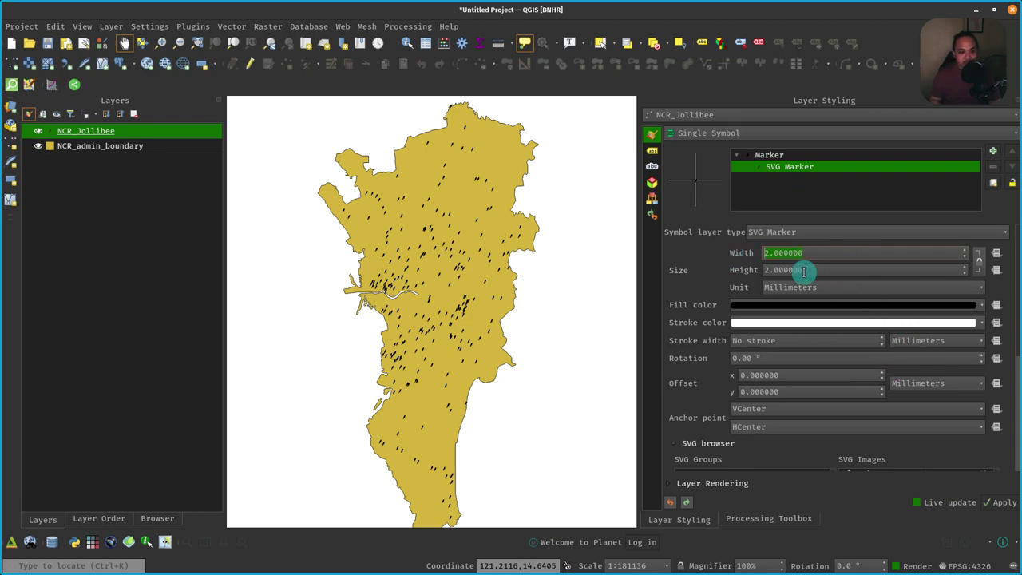
{"action": "type", "text": "5"}
{"action": "scroll", "coordinate": [467, 268], "scroll_direction": "up", "scroll_amount": 2}
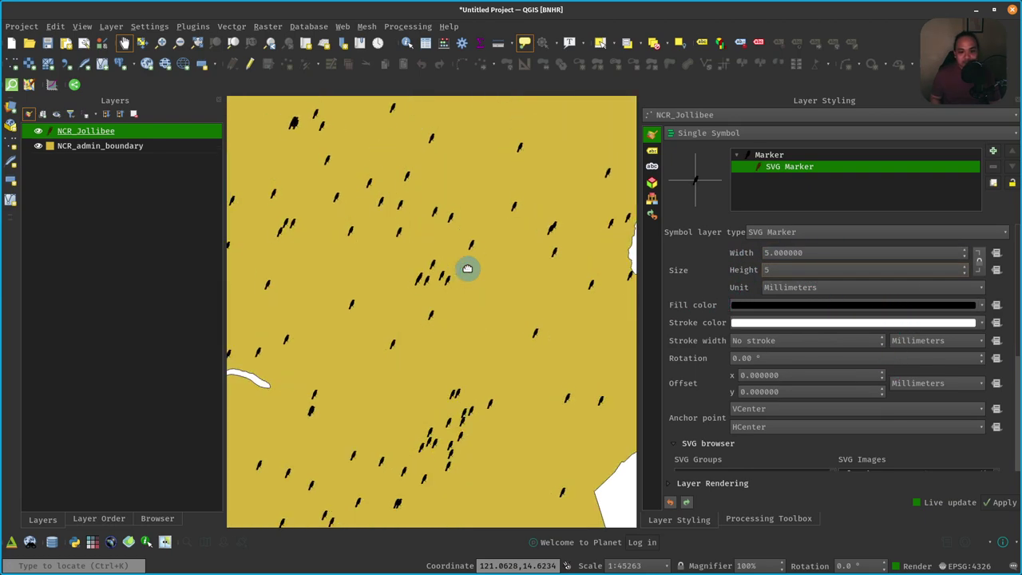
{"action": "scroll", "coordinate": [467, 268], "scroll_direction": "down", "scroll_amount": 2}
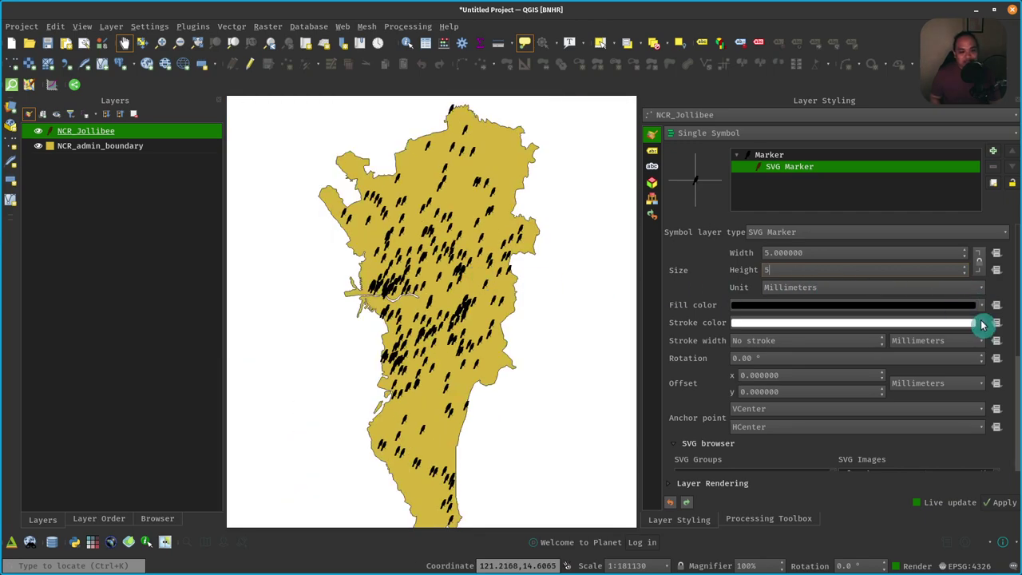
{"action": "left_click", "coordinate": [982, 305]}
{"action": "left_click", "coordinate": [736, 447]}
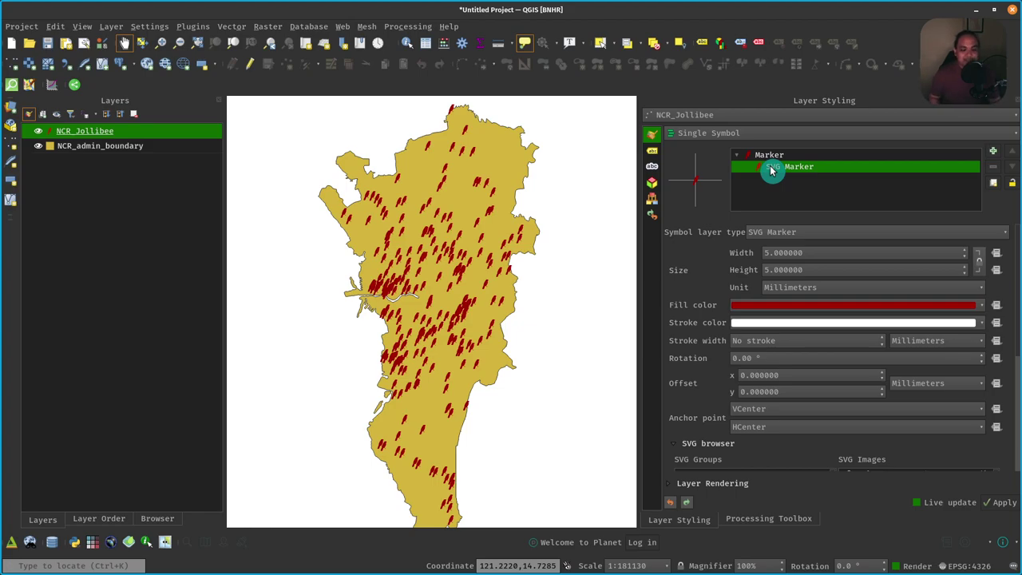
{"action": "right_click", "coordinate": [132, 147]}
{"action": "left_click", "coordinate": [168, 152]}
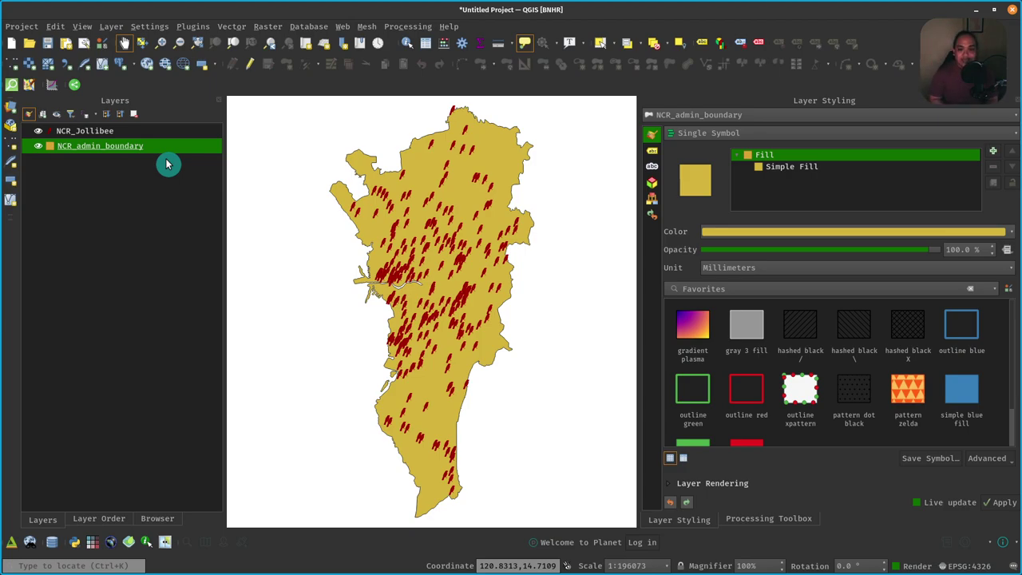
Step: Reopen Resource Sharing and view details of Maki Icons, then Processing Scripts for Profiling
{"action": "left_click", "coordinate": [75, 87]}
{"action": "scroll", "coordinate": [326, 258], "scroll_direction": "up", "scroll_amount": 2}
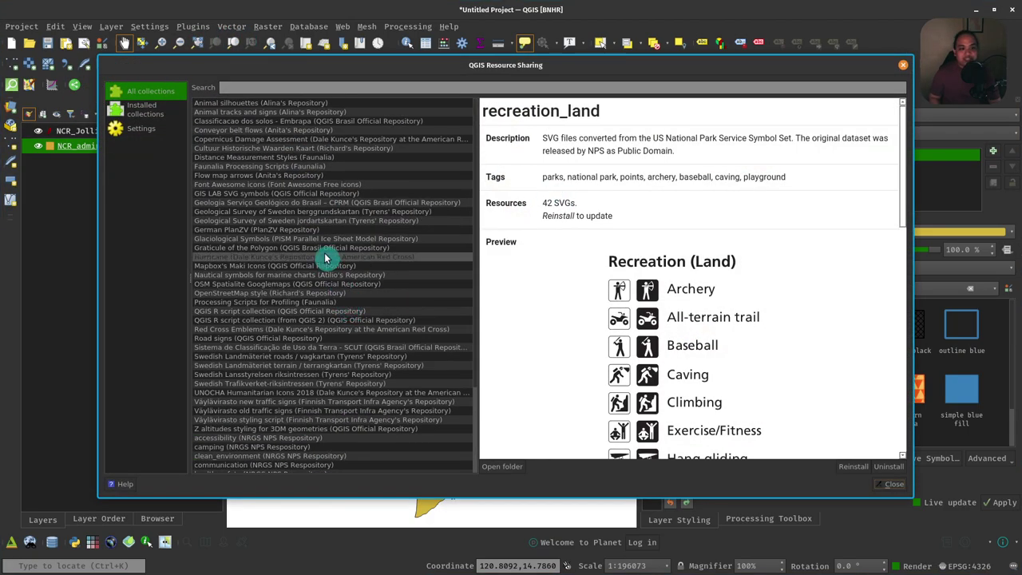
{"action": "left_click", "coordinate": [278, 266]}
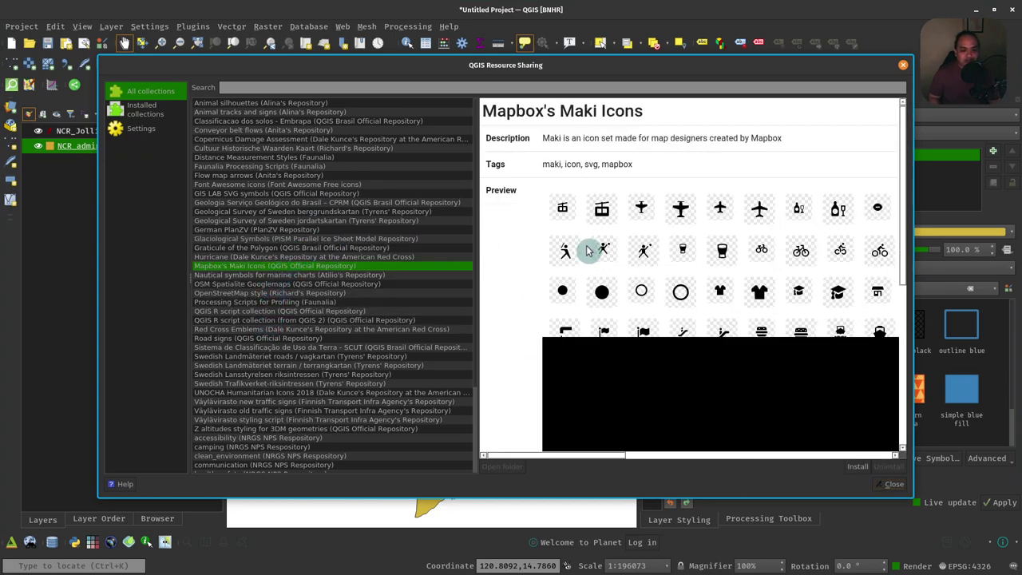
{"action": "left_click", "coordinate": [310, 304]}
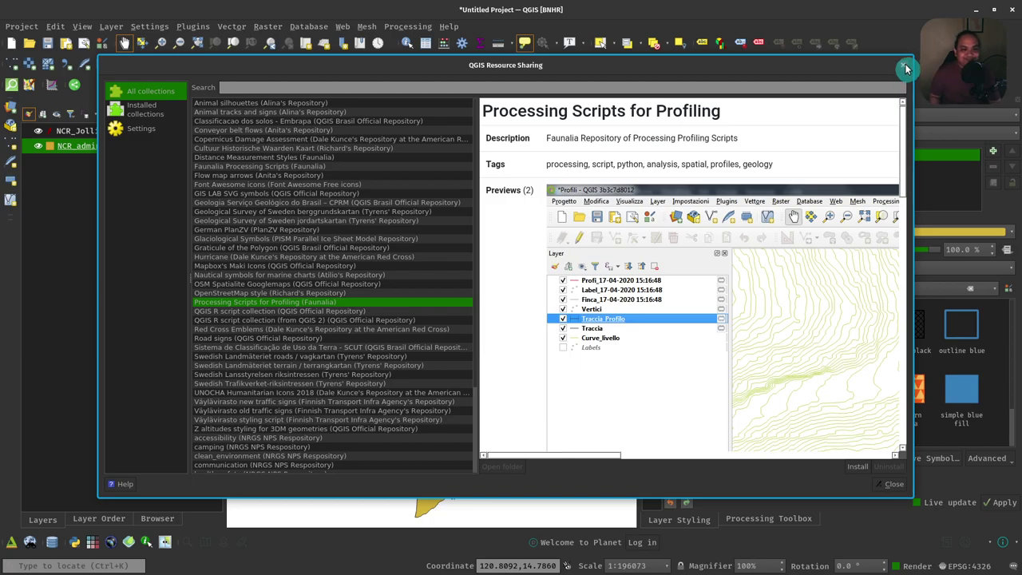
Step: Close Resource Sharing and browse the 84 All Styles records on plugins.qgis.org/styles/
{"action": "left_click", "coordinate": [905, 66]}
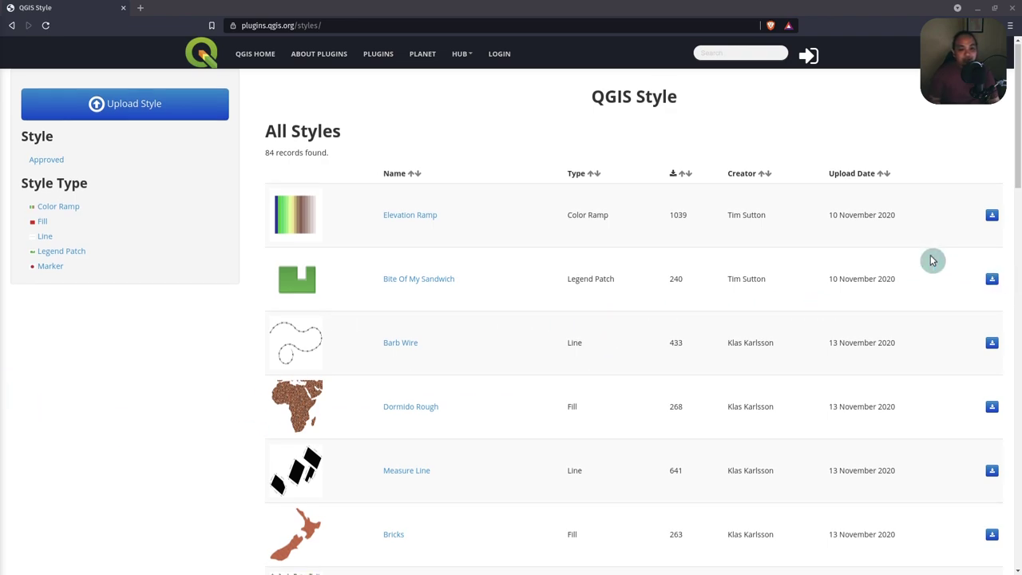
{"action": "scroll", "coordinate": [942, 272], "scroll_direction": "down", "scroll_amount": 4}
{"action": "scroll", "coordinate": [954, 335], "scroll_direction": "down", "scroll_amount": 6}
{"action": "scroll", "coordinate": [949, 383], "scroll_direction": "up", "scroll_amount": 6}
{"action": "scroll", "coordinate": [940, 388], "scroll_direction": "up", "scroll_amount": 5}
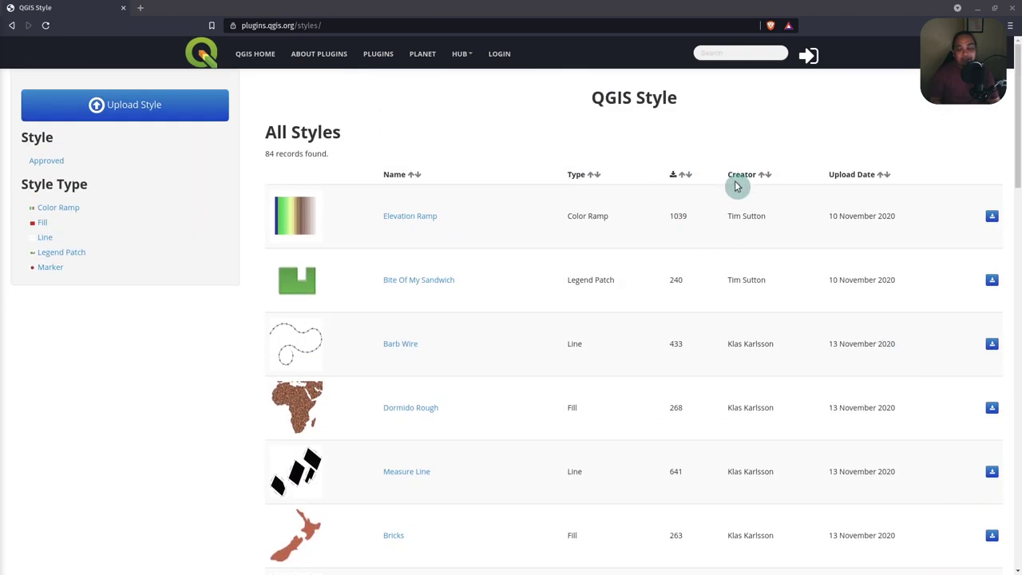